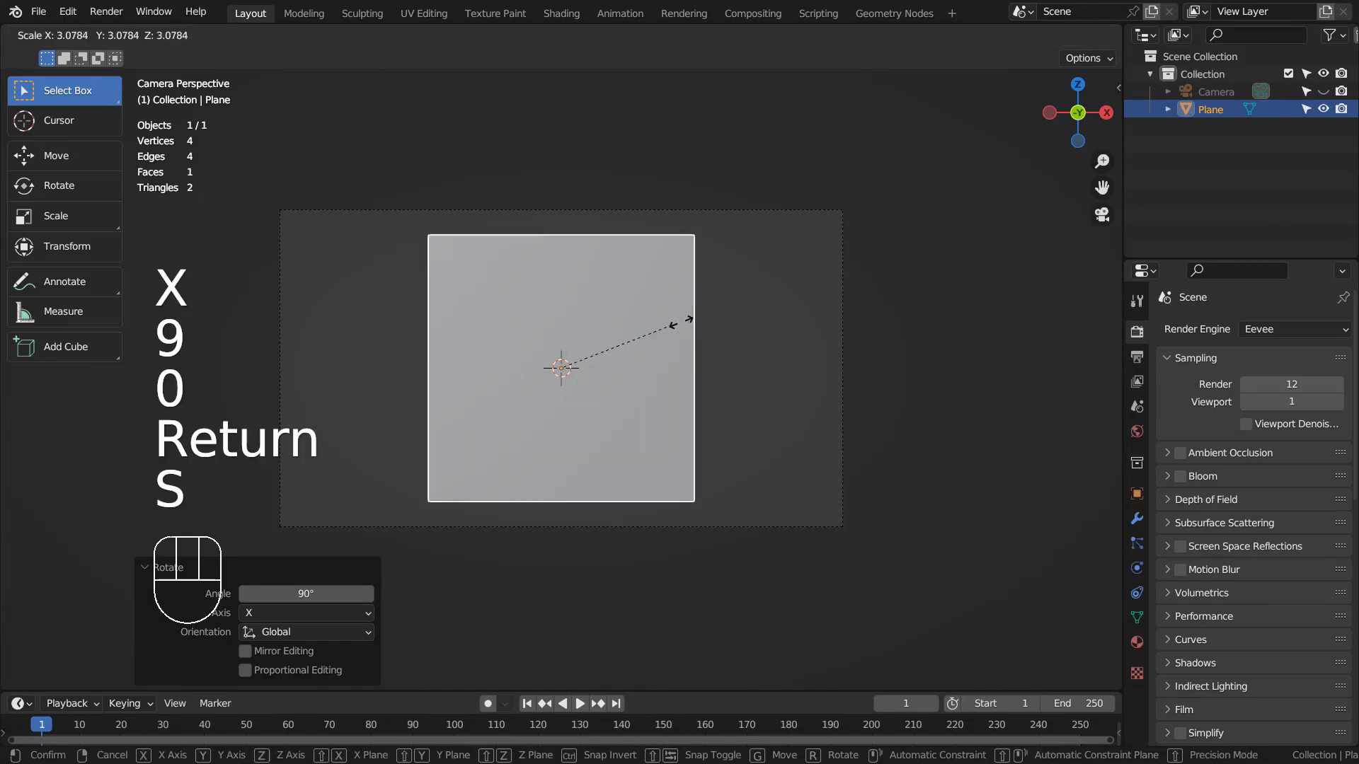
Scale the plane uniformly to 3.710, then by 1.765 along X so it fills the camera frame
right_click(693, 314)
key("s")
key("x")
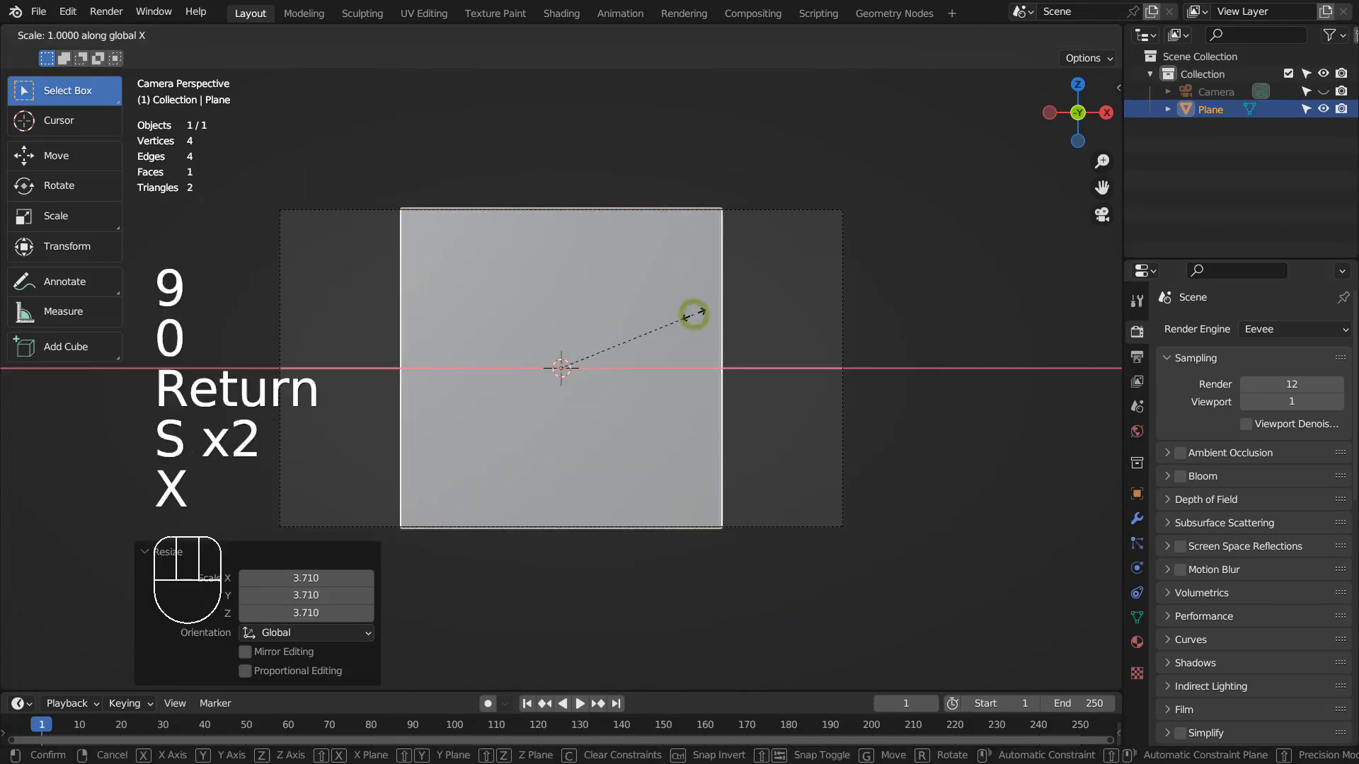
left_click(808, 320)
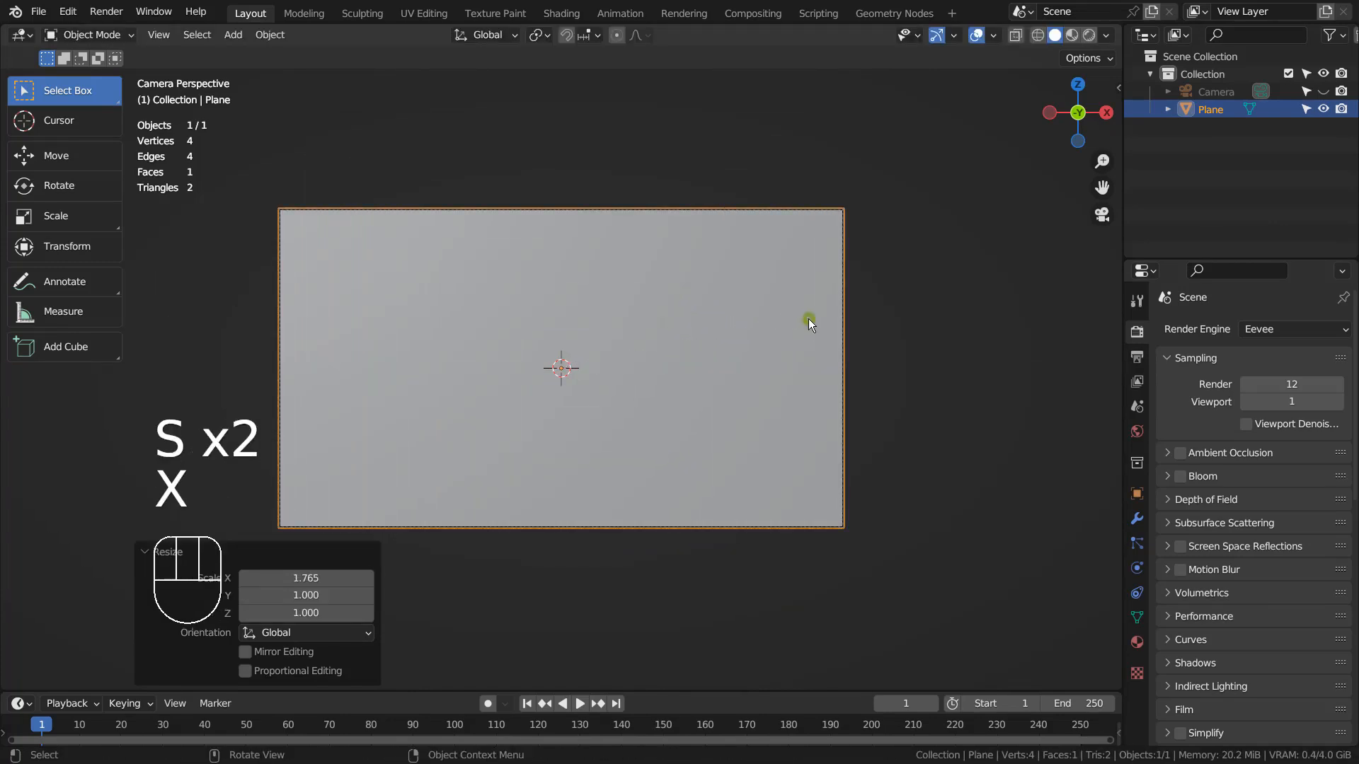
Switch to the Texture Paint workspace and add a blank 1024 px Base Color paint slot to the plane
left_click(494, 12)
key("n")
left_click(1109, 201)
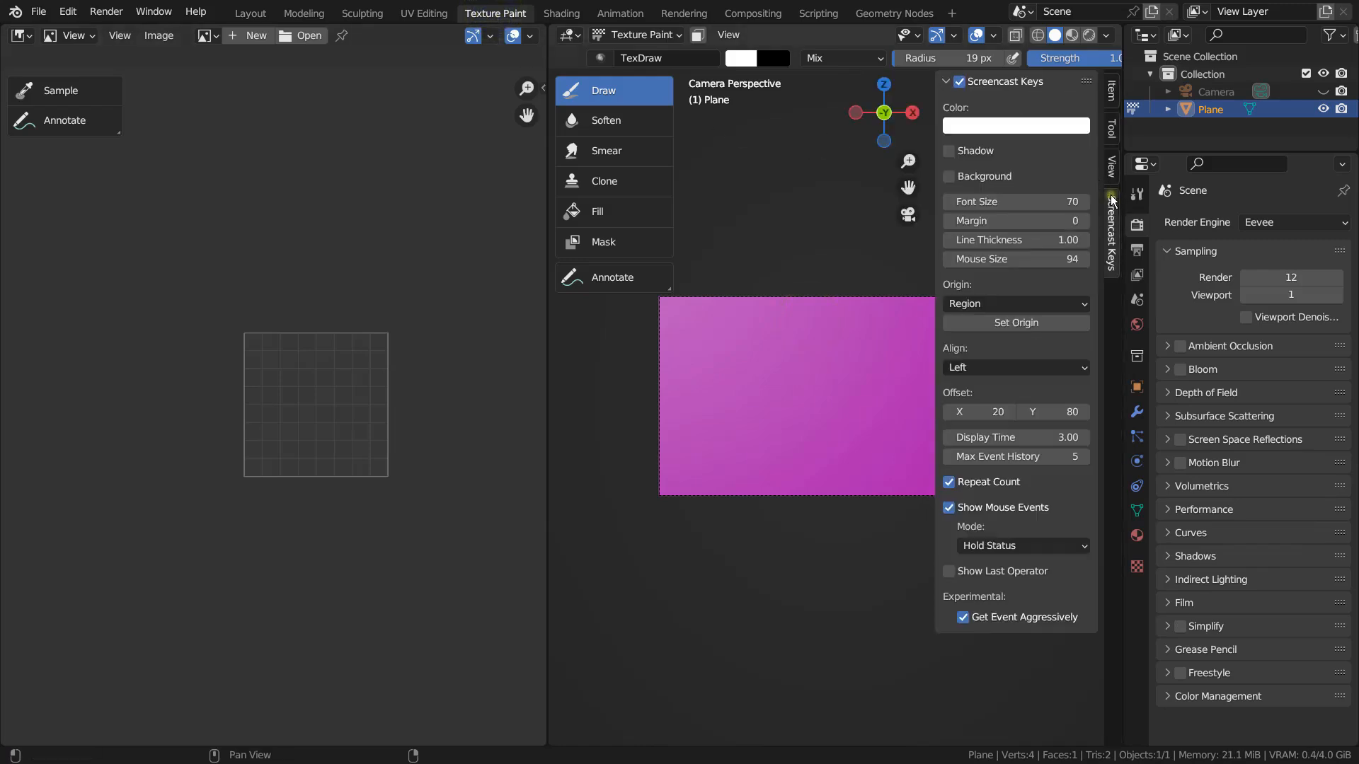
left_click(1108, 90)
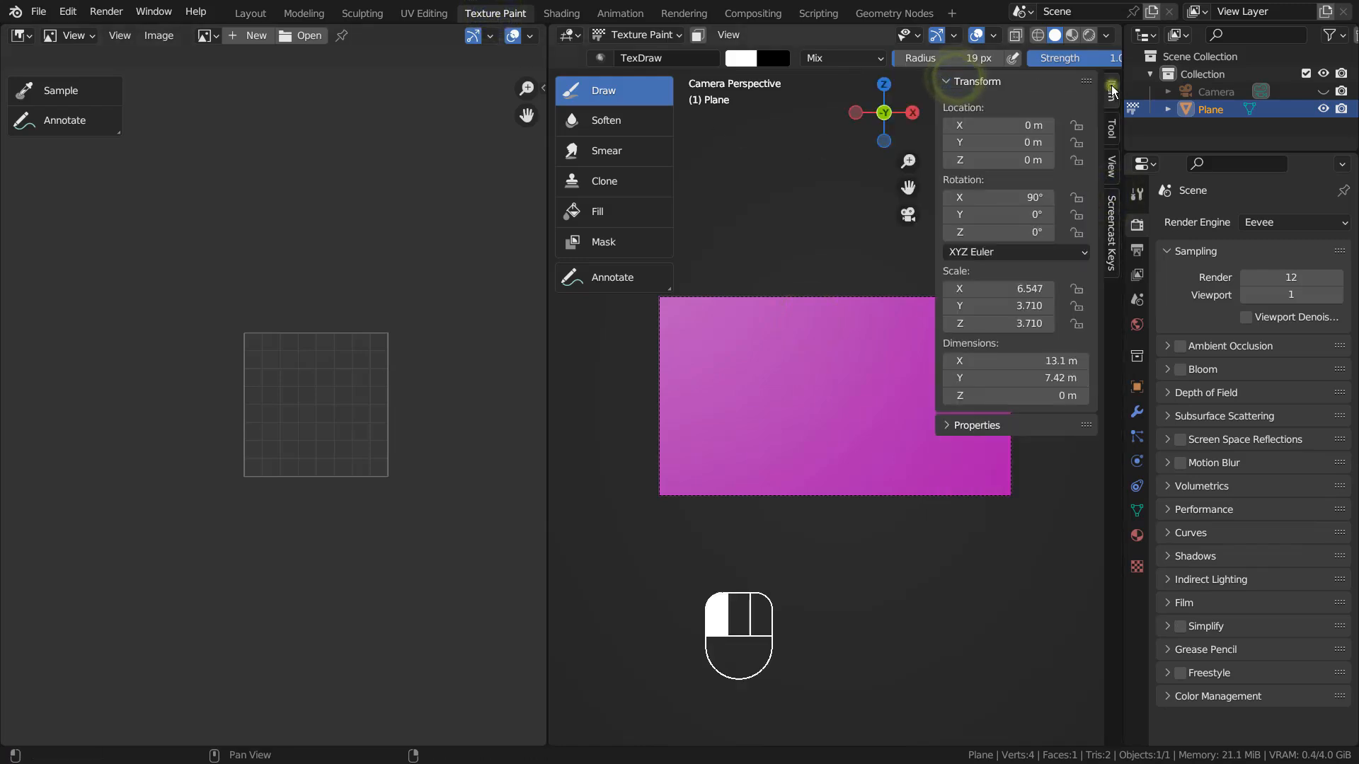
key("n")
left_click(1137, 195)
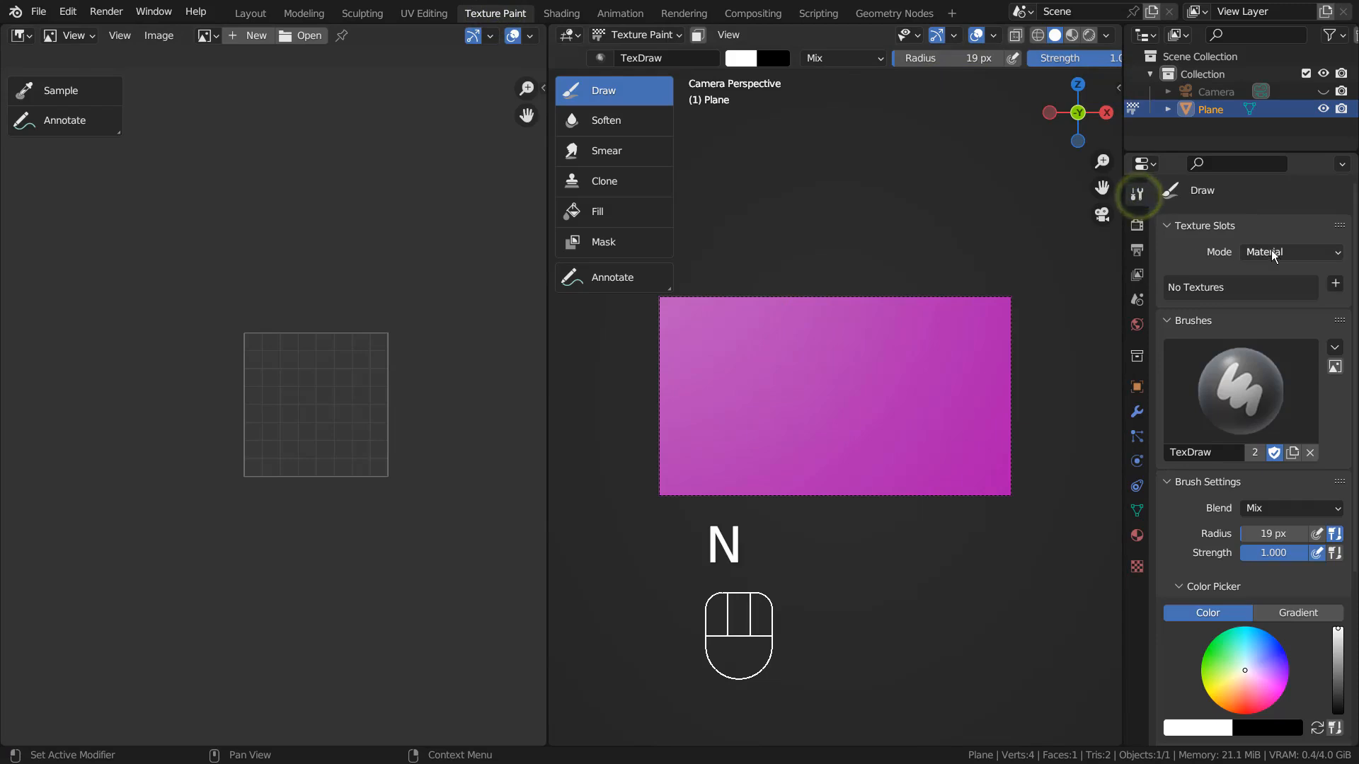
left_click(1335, 283)
left_click(1299, 301)
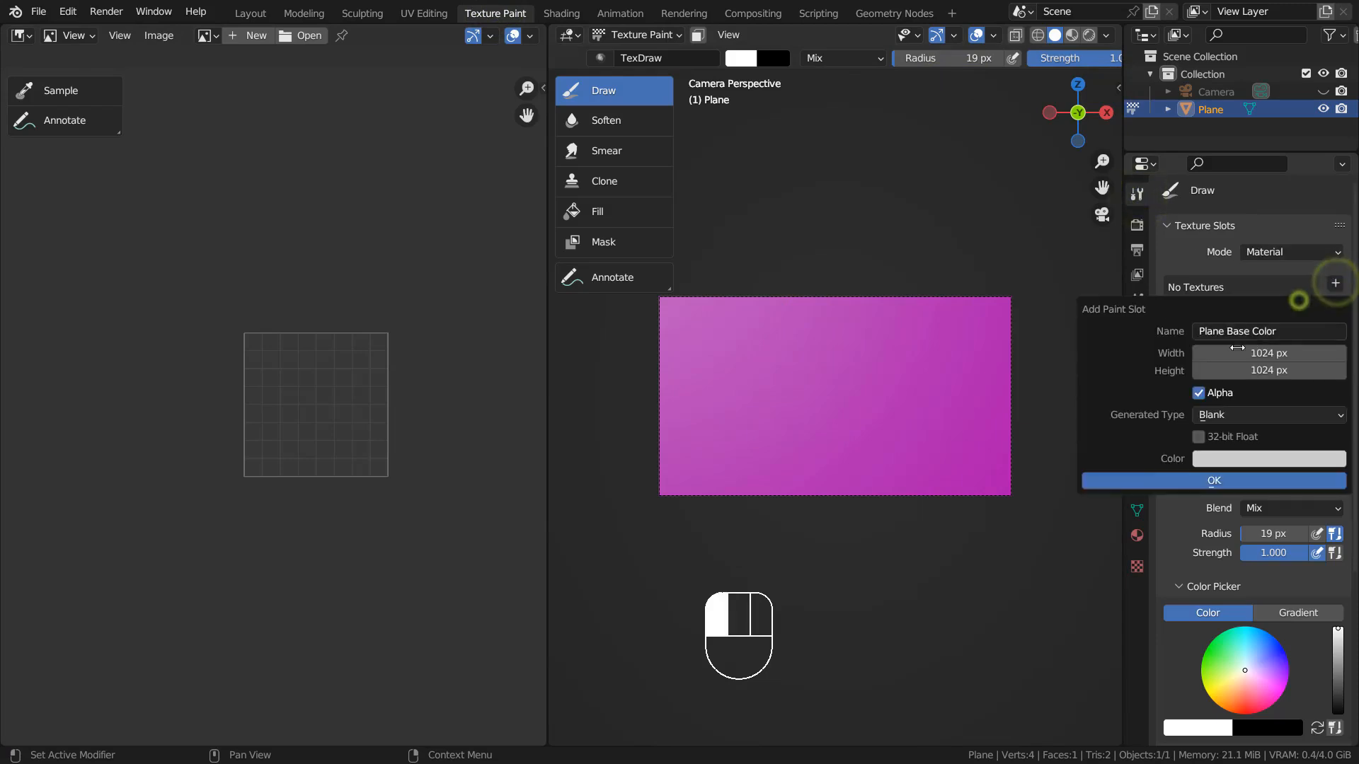
left_click(1146, 480)
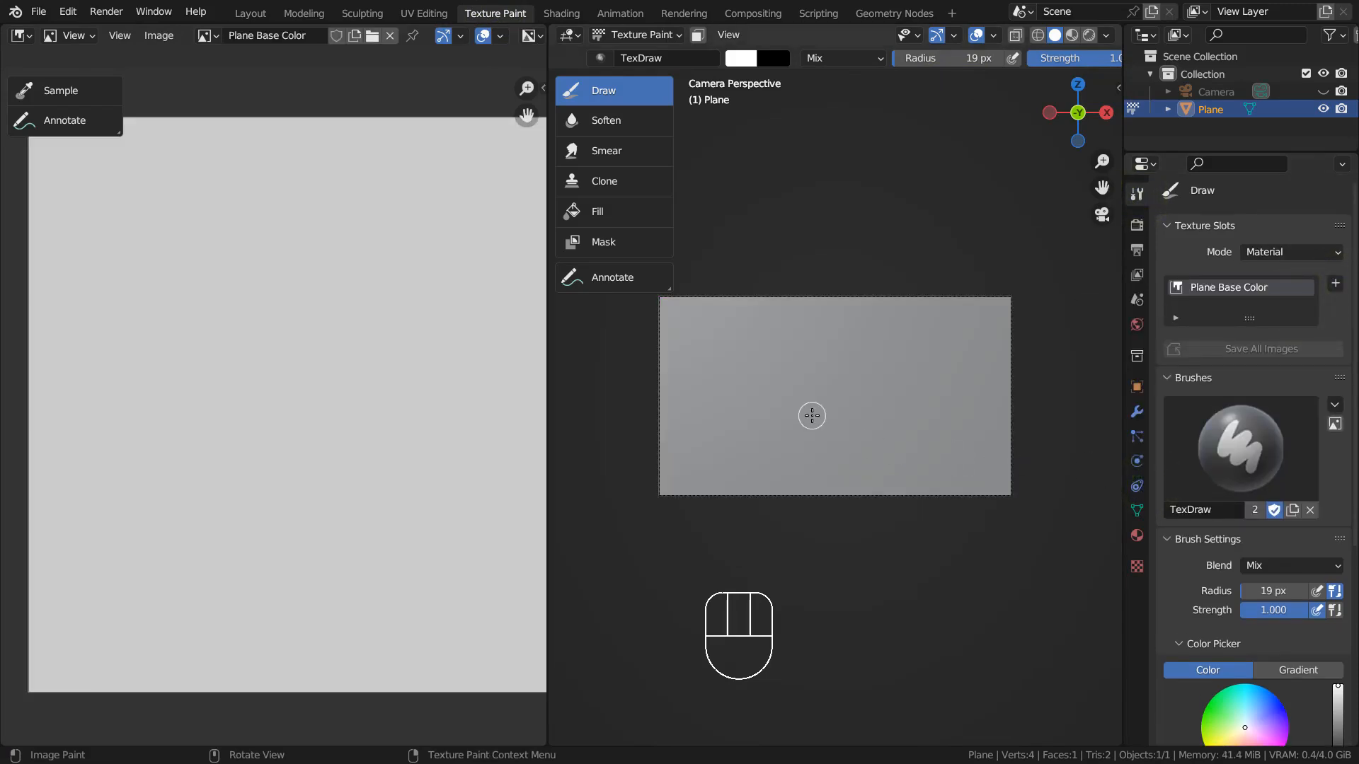
Set the brush radius to about 13 px and paint a thin white diagonal line from the plane's lower-left corner to its upper-right corner
key("bracketleft")
key("bracketleft")
key("bracketright")
key("bracketright")
key("bracketright")
key("bracketright")
key("bracketright")
key("bracketright")
key("bracketright")
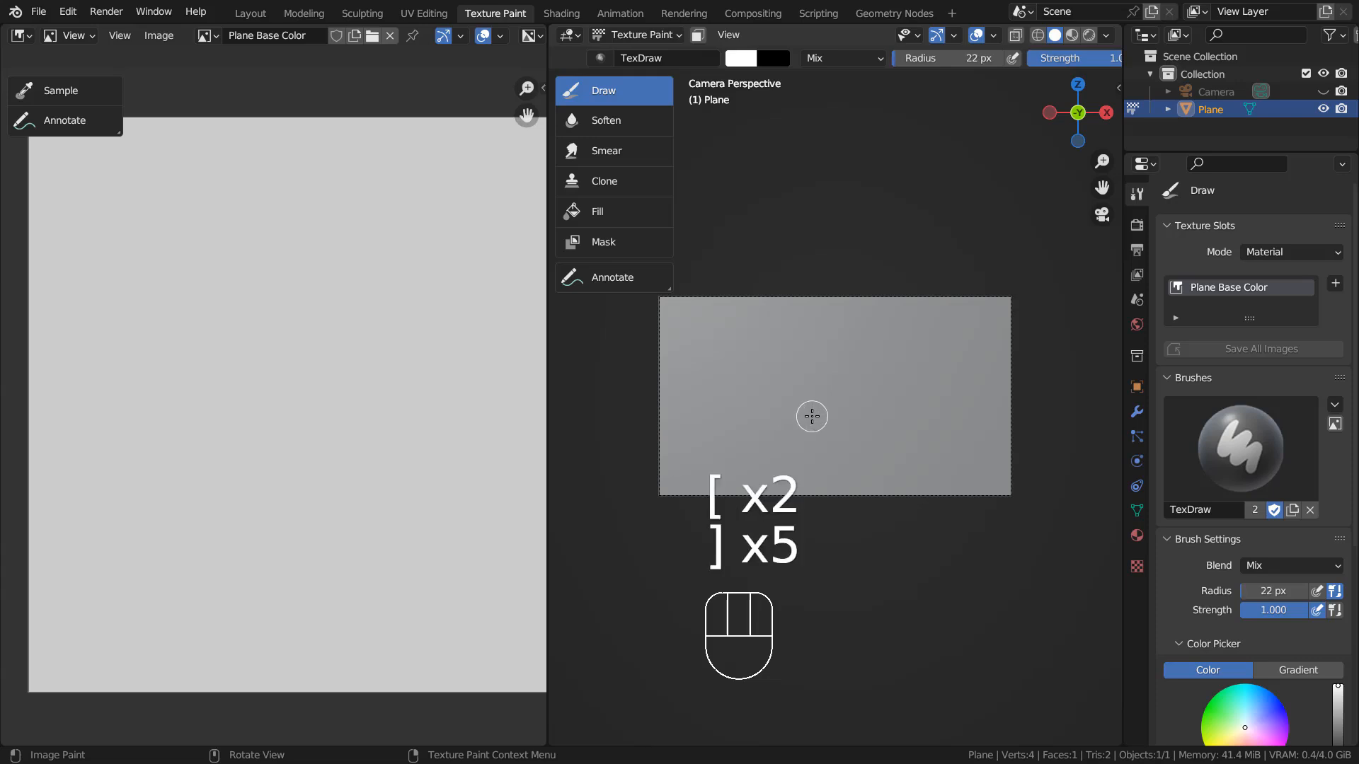
key("bracketleft")
key("bracketleft")
key("bracketleft")
key("bracketleft")
key("bracketleft")
key("bracketleft")
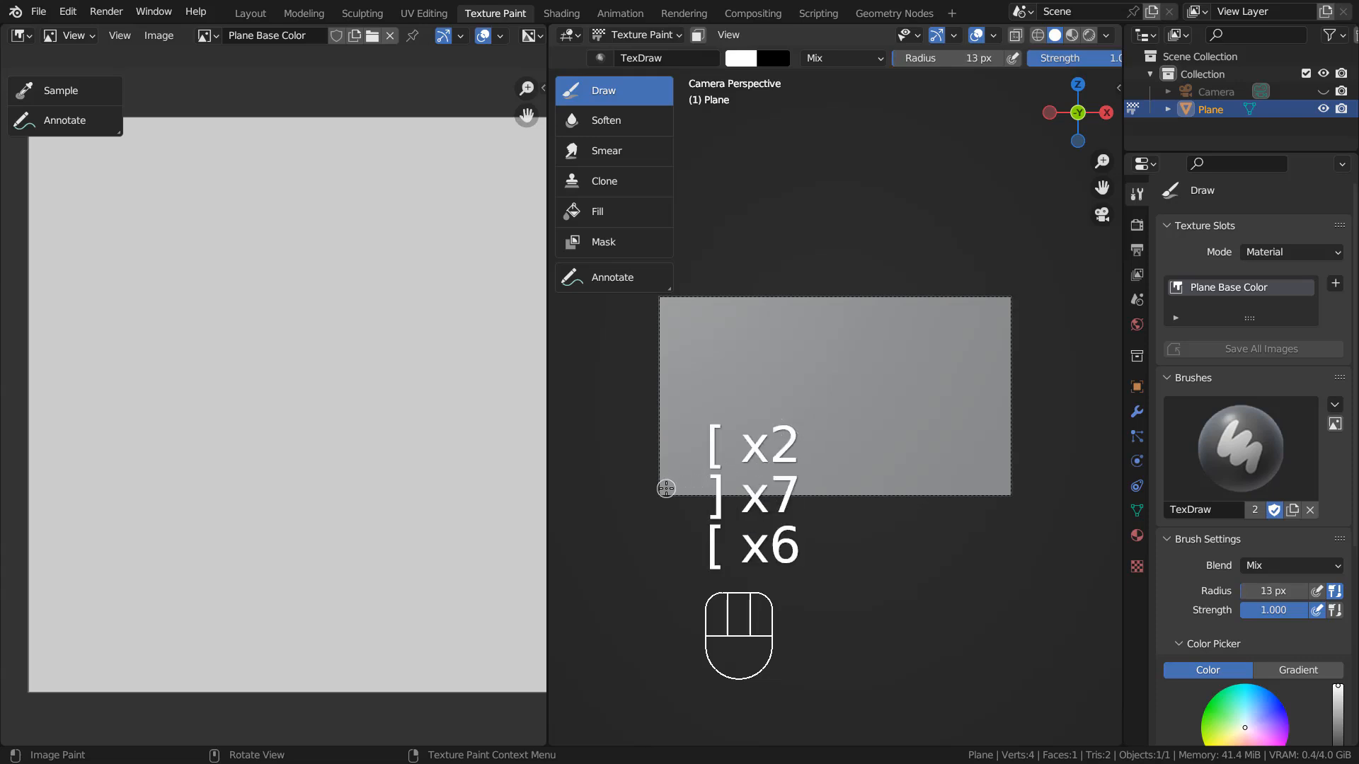
mouse_move(663, 492)
left_mouse_down()
mouse_move(1026, 288)
mouse_move(960, 330)
mouse_move(817, 378)
mouse_move(705, 460)
left_mouse_up()
Enlarge the brush to about 21 px and thicken the middle of the diagonal line into a slim leaf shape
key("bracketright")
key("bracketright")
key("bracketright")
key("bracketright")
key("bracketright")
key("bracketright")
key("bracketright")
key("bracketleft")
key("bracketleft")
key("bracketleft")
left_click_drag(807, 392, 908, 355)
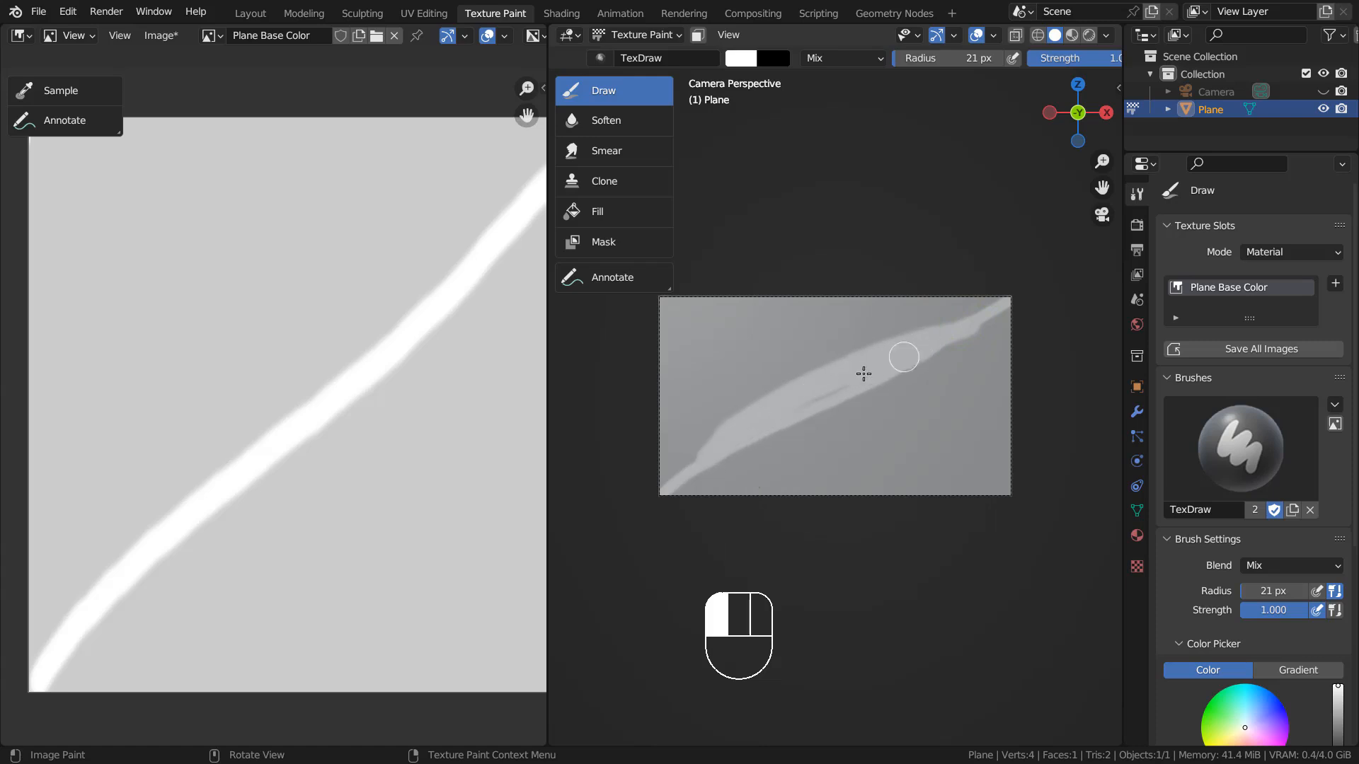
mouse_move(707, 460)
left_mouse_down()
mouse_move(798, 446)
mouse_move(904, 389)
mouse_move(968, 331)
mouse_move(837, 418)
mouse_move(779, 431)
mouse_move(892, 369)
left_mouse_up()
Enlarge the brush to 58 px, paint the slim shape out into a broad white leaf, and render the image
key("bracketright")
key("bracketright")
key("bracketright")
key("bracketright")
key("bracketright")
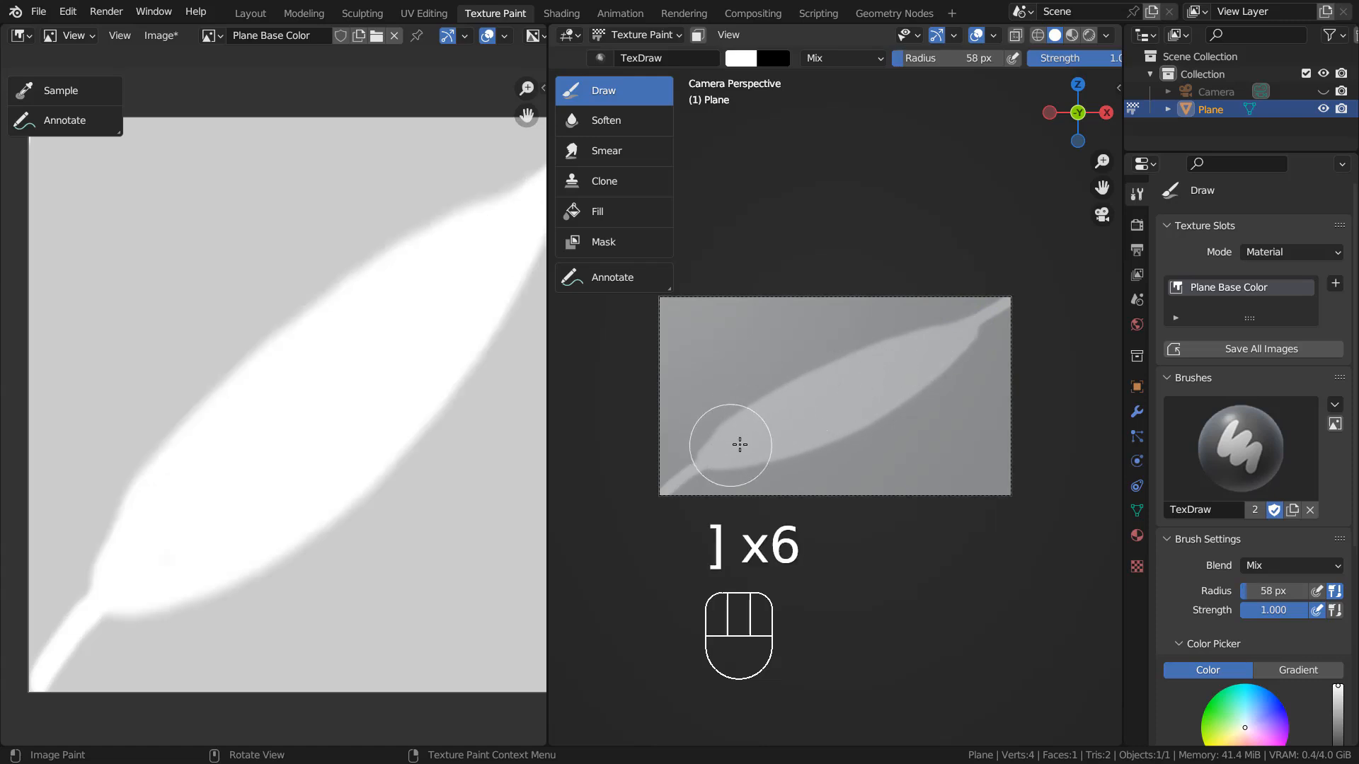
mouse_move(776, 419)
left_mouse_down()
mouse_move(936, 346)
mouse_move(883, 405)
mouse_move(833, 435)
mouse_move(727, 449)
mouse_move(747, 397)
mouse_move(794, 354)
mouse_move(885, 329)
mouse_move(920, 334)
mouse_move(924, 358)
mouse_move(904, 404)
mouse_move(851, 443)
mouse_move(756, 451)
mouse_move(778, 425)
left_mouse_up()
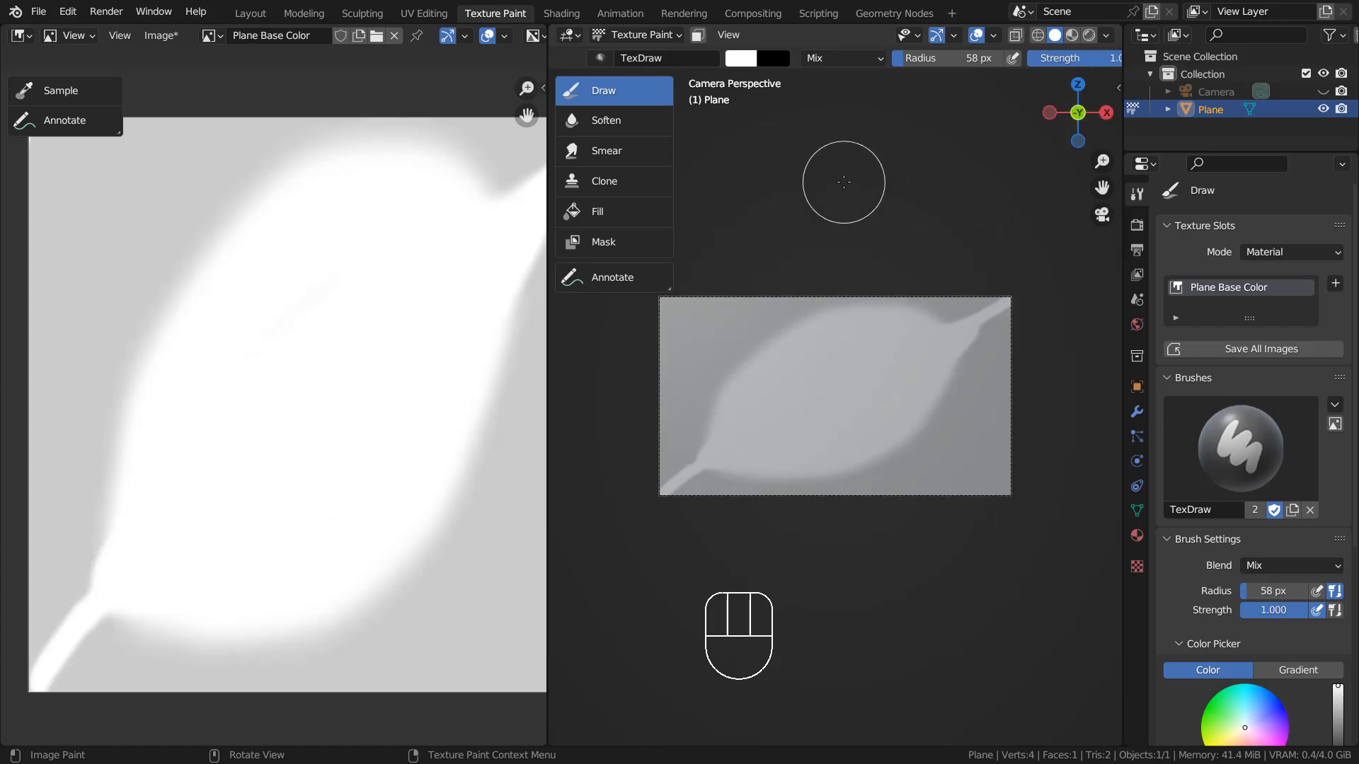
key("F12")
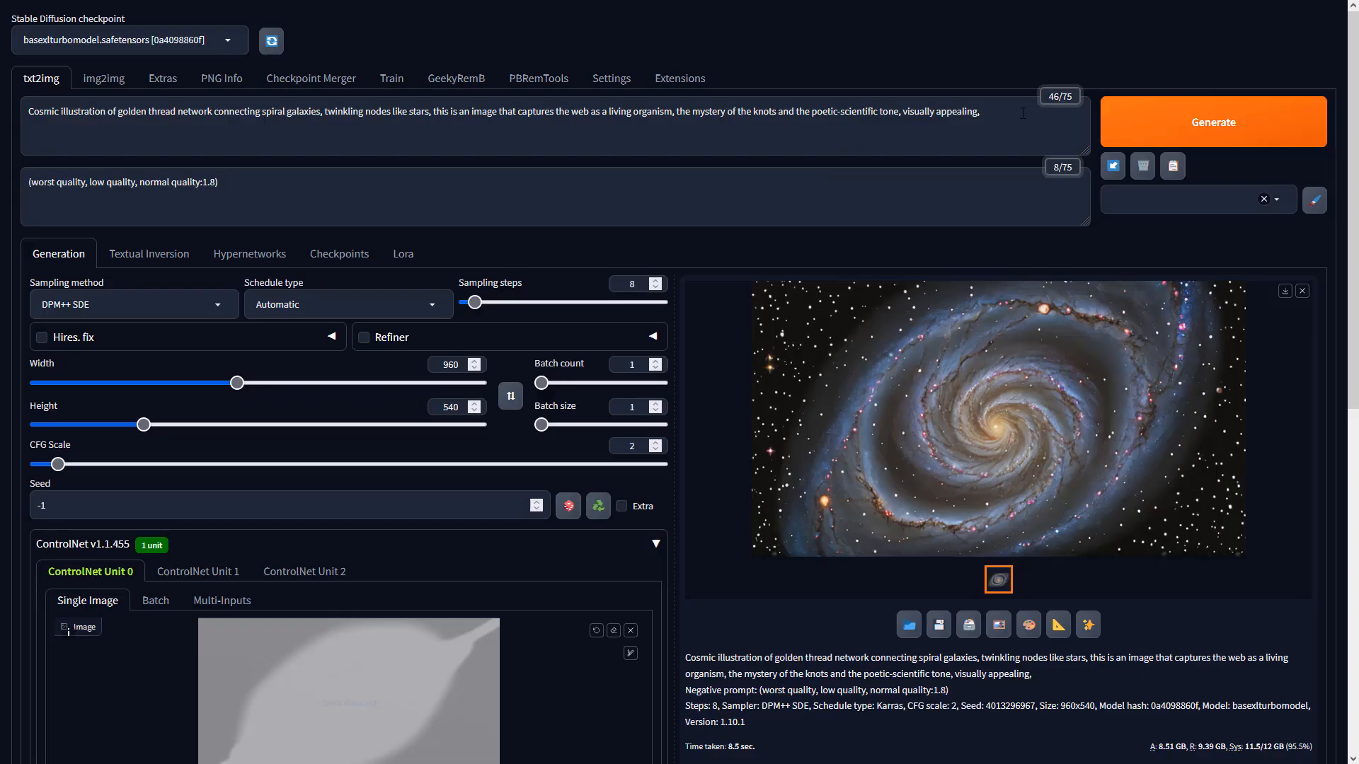
Switch to the Stable Diffusion web UI and review the txt2img prompt, negative prompt, width and height
left_click(1021, 113)
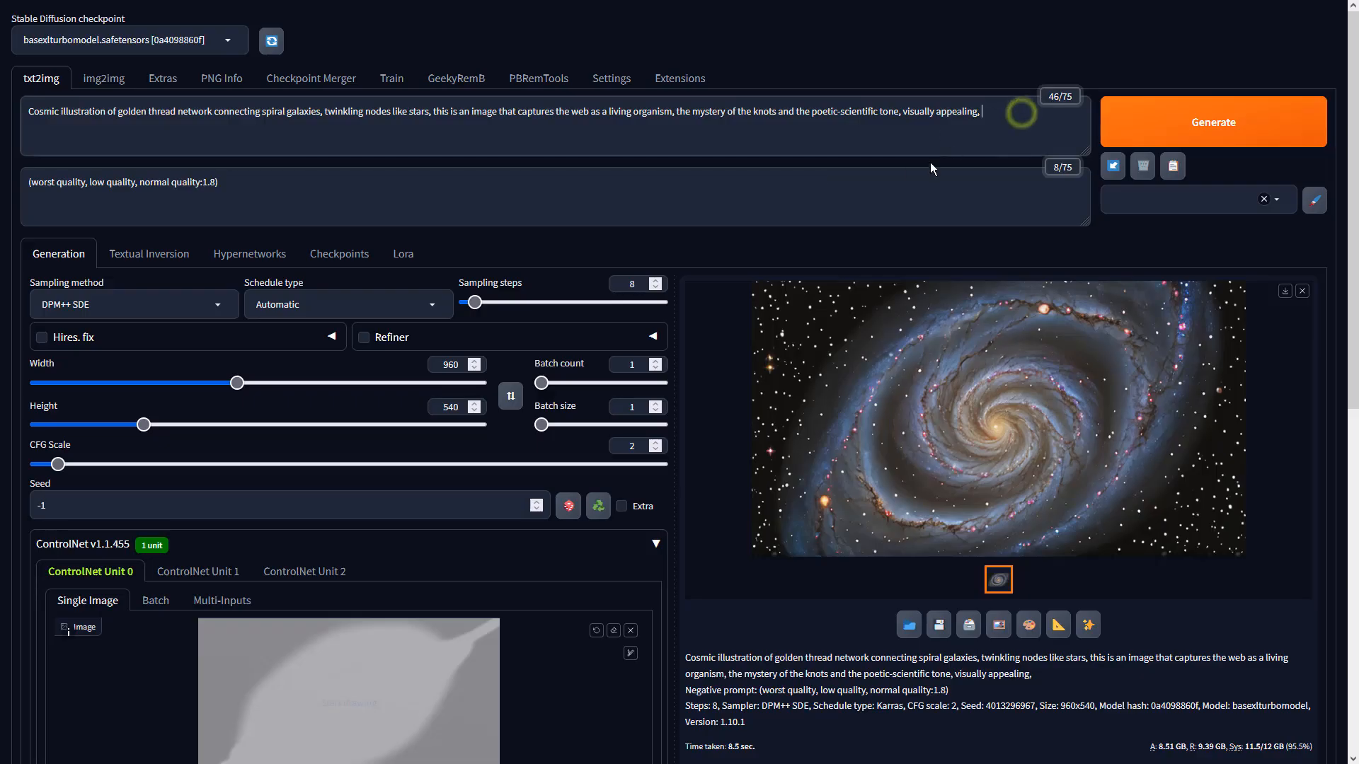
left_click(886, 174)
left_click(452, 364)
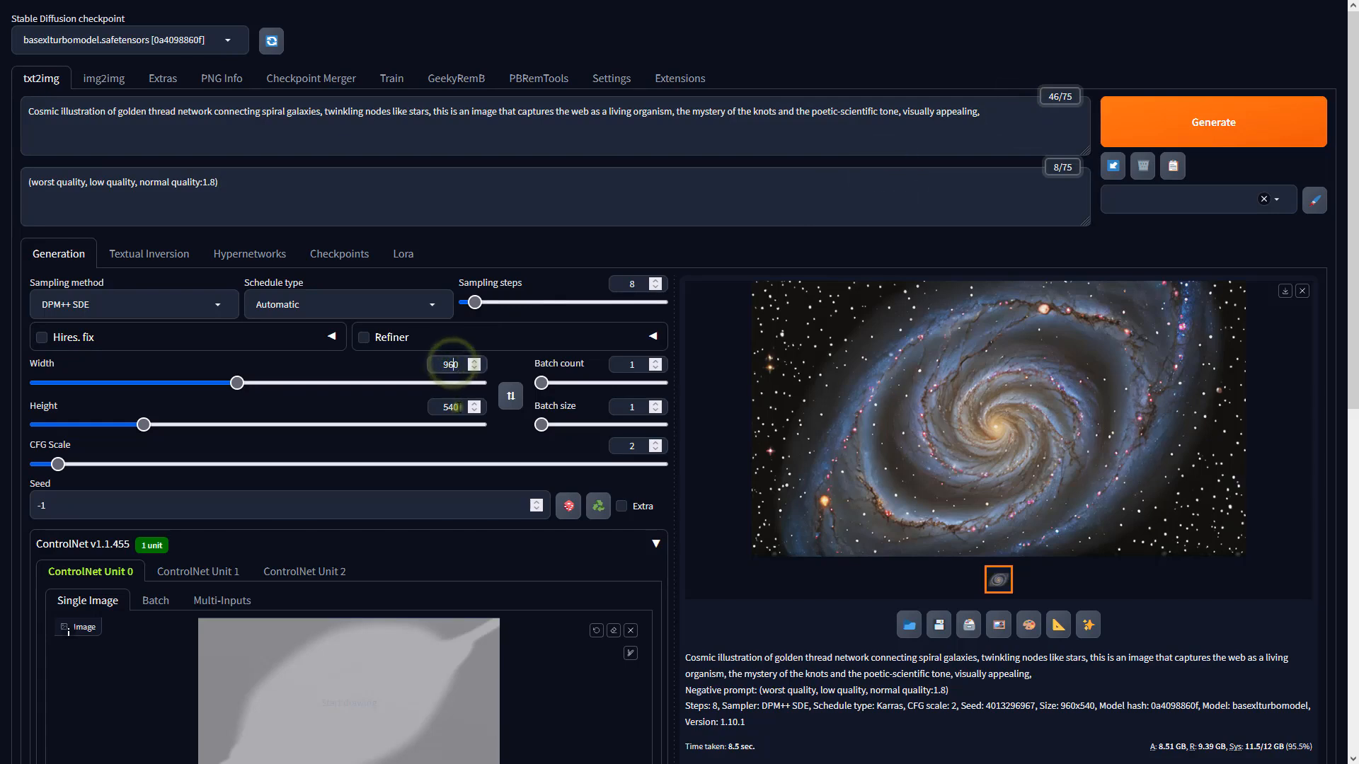
left_click(456, 406)
left_click(779, 664)
Set ControlNet Unit 0 to the Depth control type with preprocessor none and model sai_xl_depth_256lora
scroll(763, 652, "down", 8)
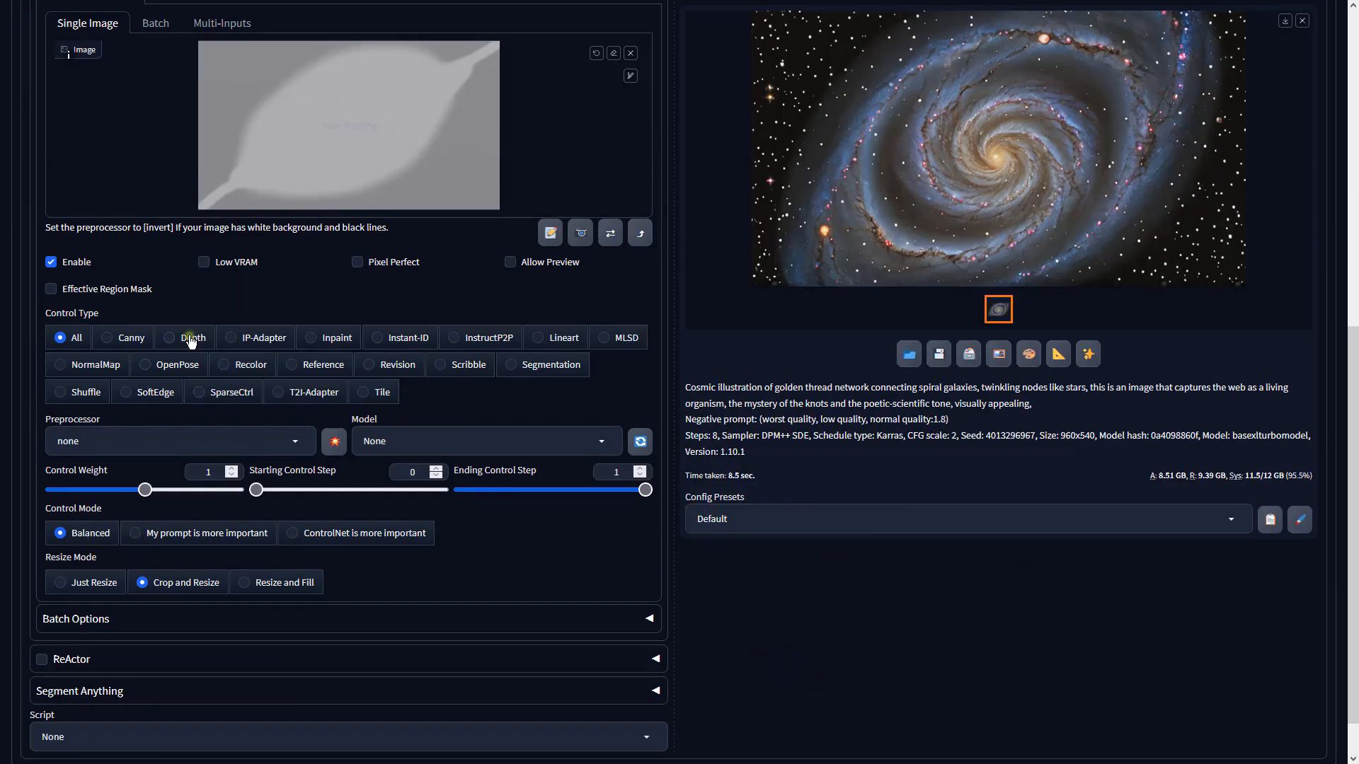
left_click(190, 338)
left_click(264, 442)
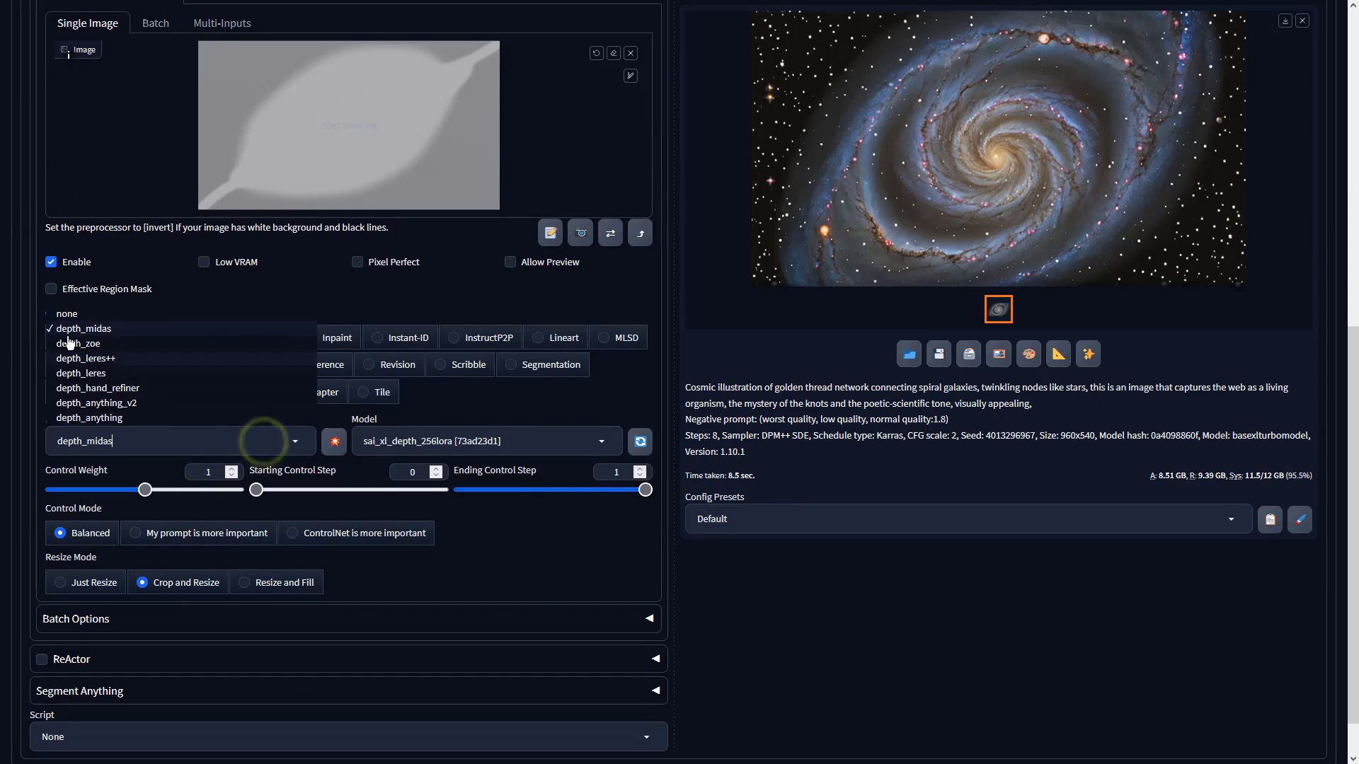
left_click(63, 316)
left_click(390, 434)
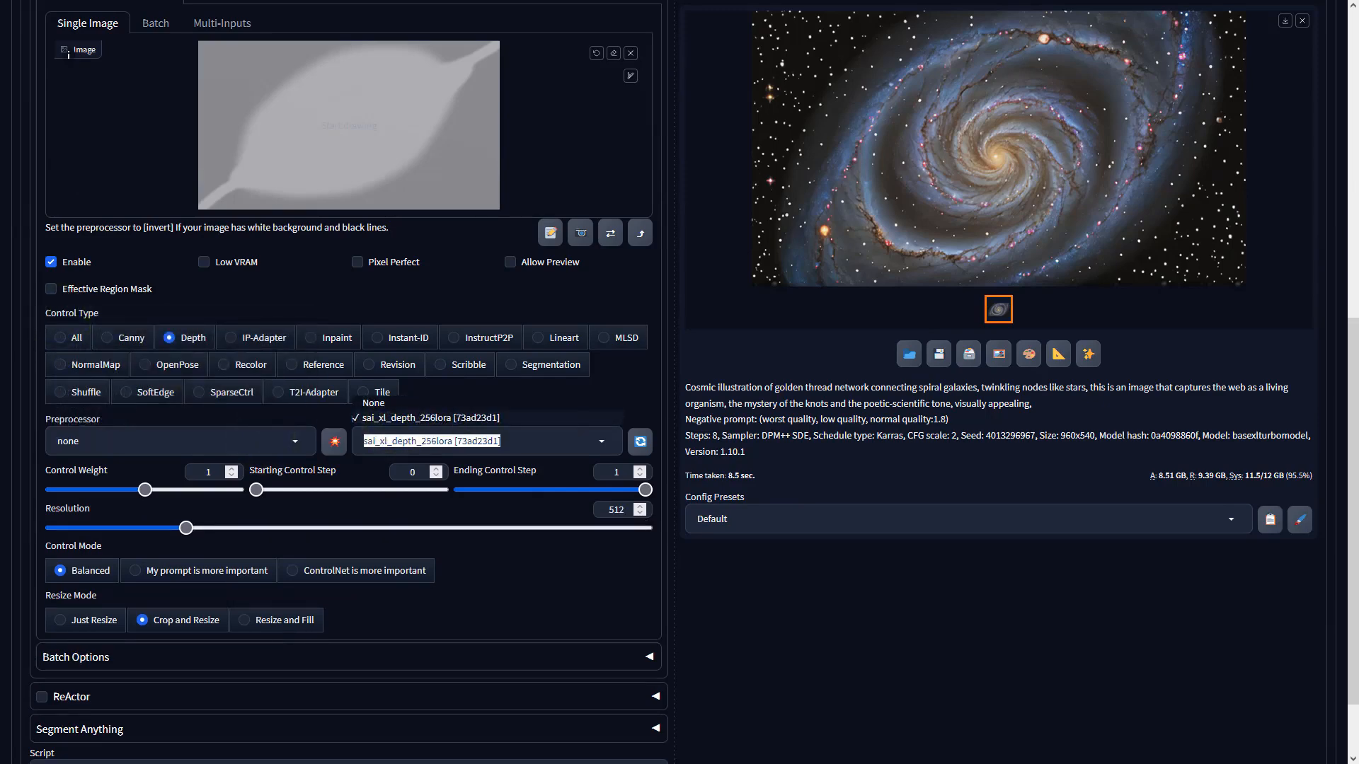
key("Return")
Generate the image with depth control and view the result at full size
scroll(828, 407, "up", 8)
left_click(1124, 122)
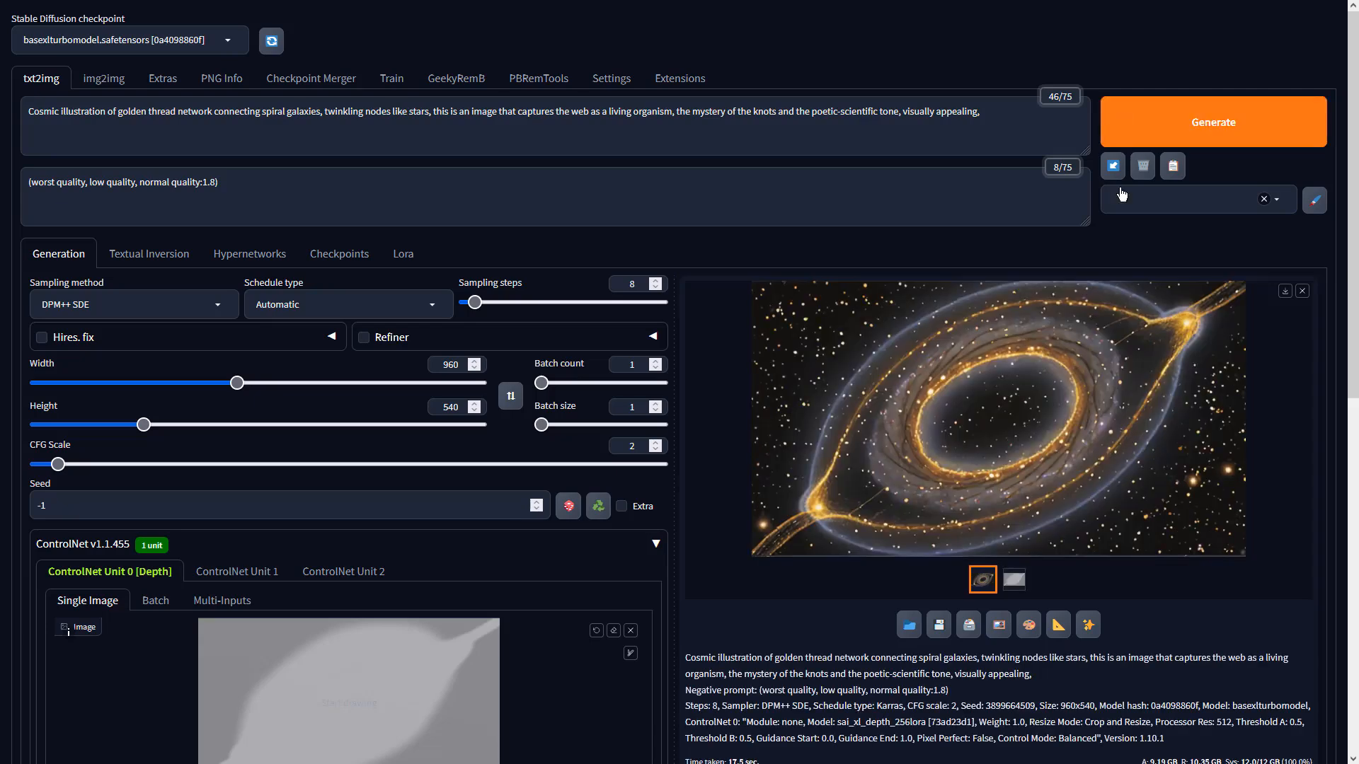
left_click(1101, 356)
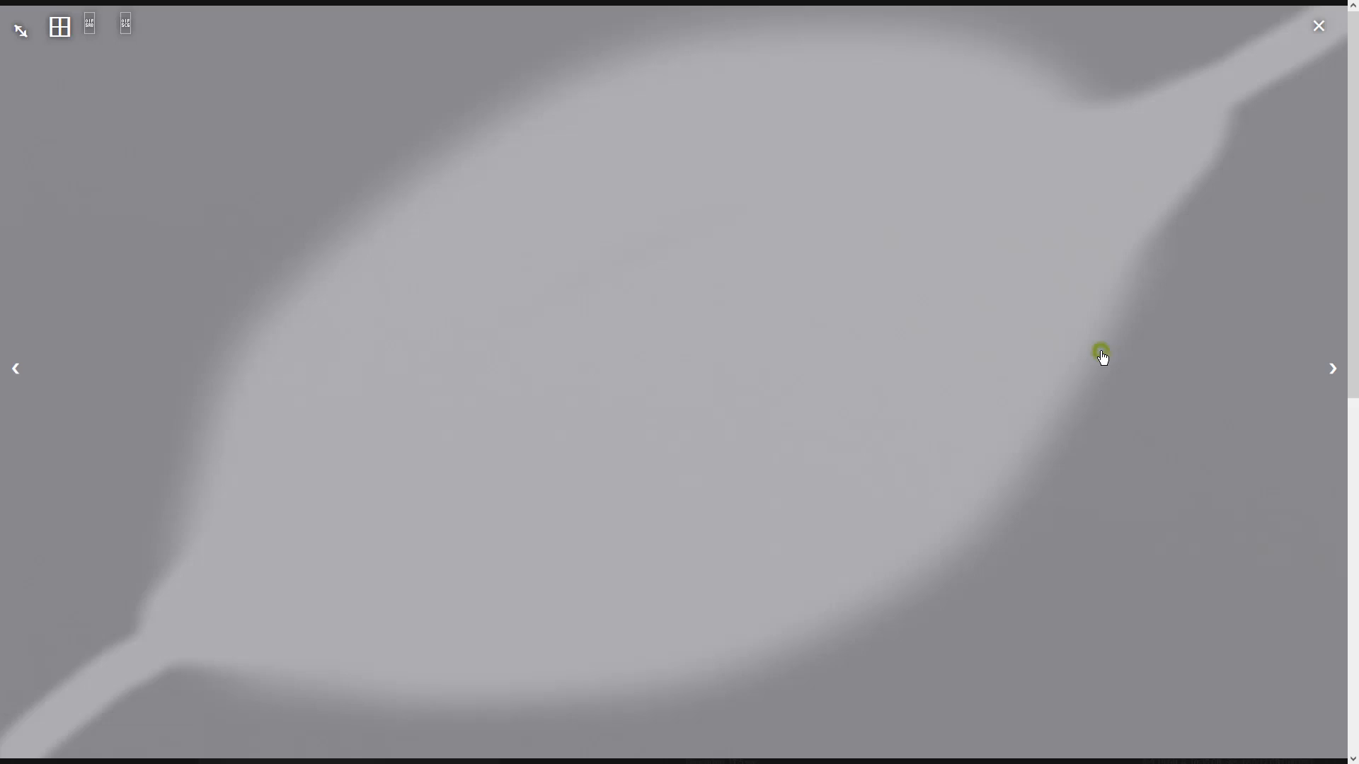
left_click(1331, 369)
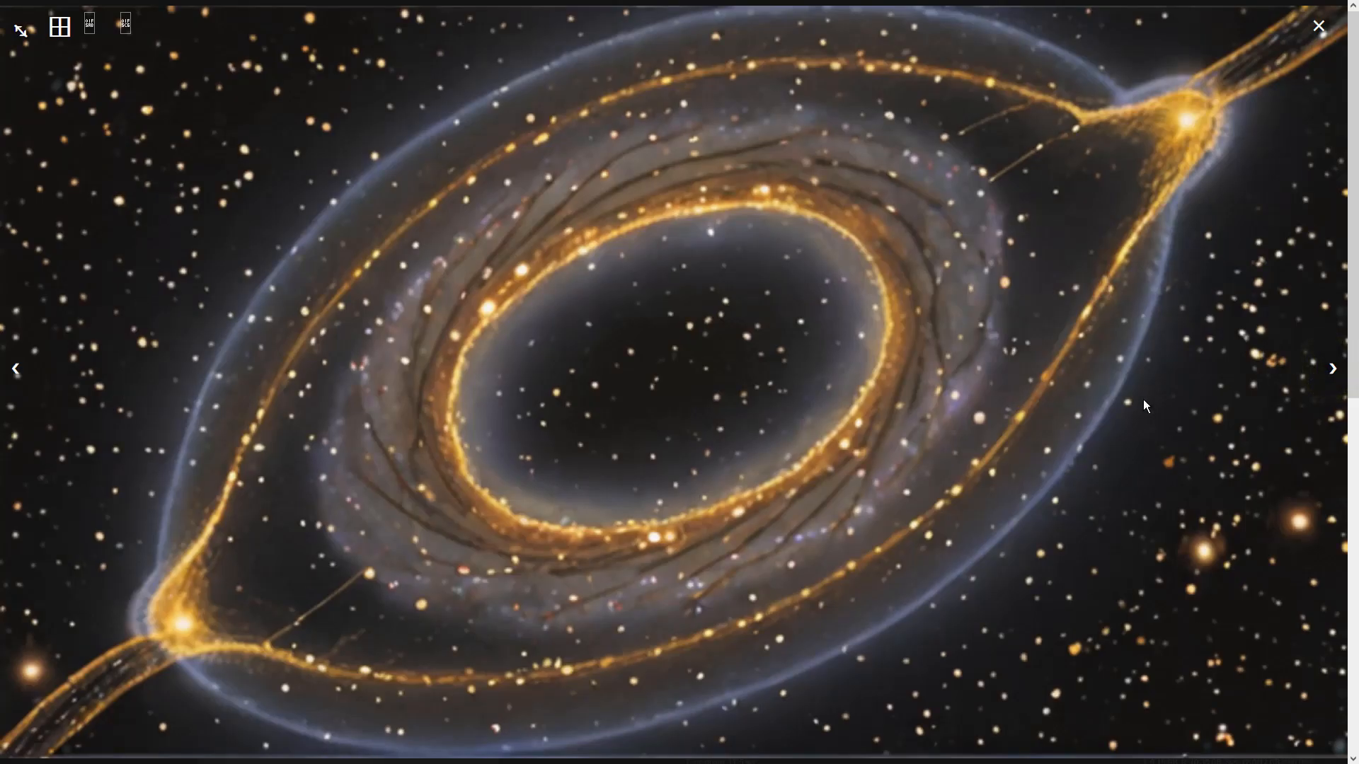
left_click(1221, 415)
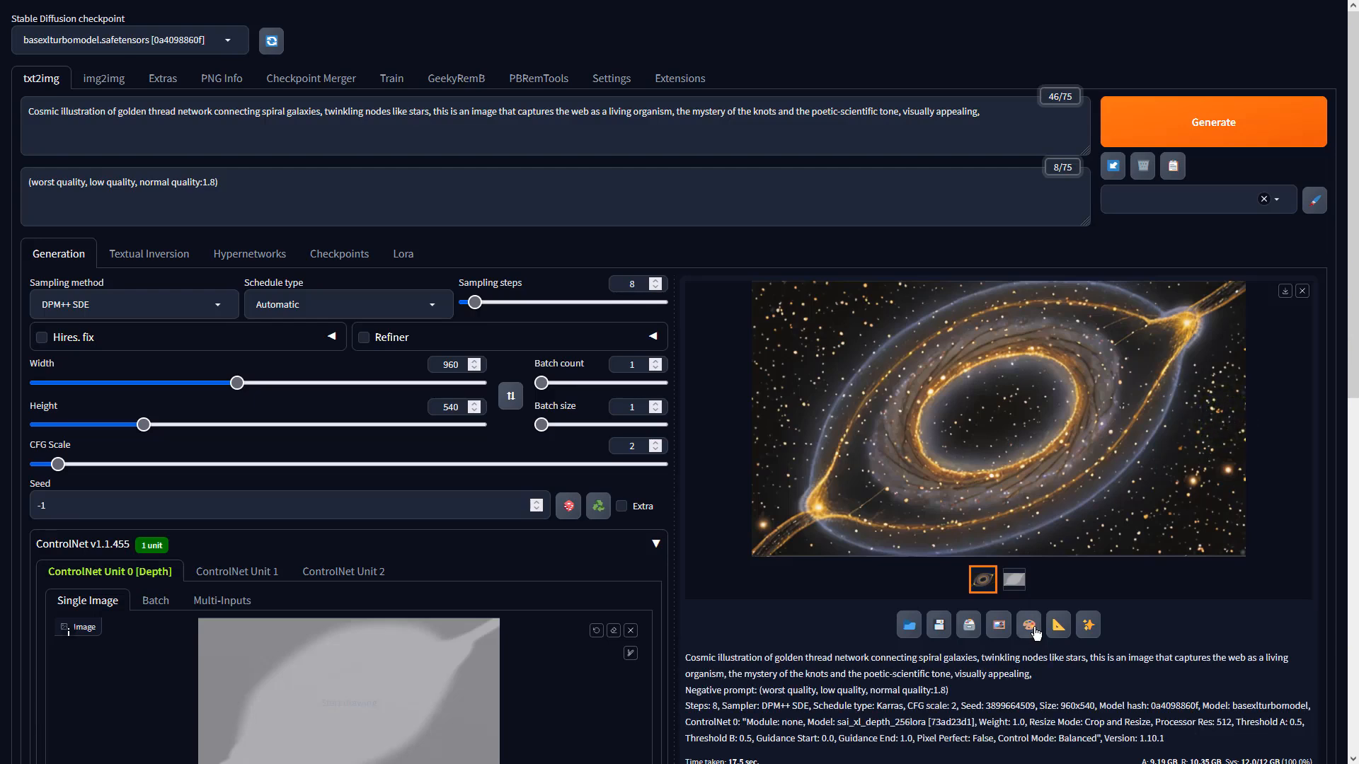
Send the generated image to img2img and set CFG scale 2, batch count 4 and sampling method DPM++ SDE
left_click(1032, 630)
scroll(551, 316, "down", 5)
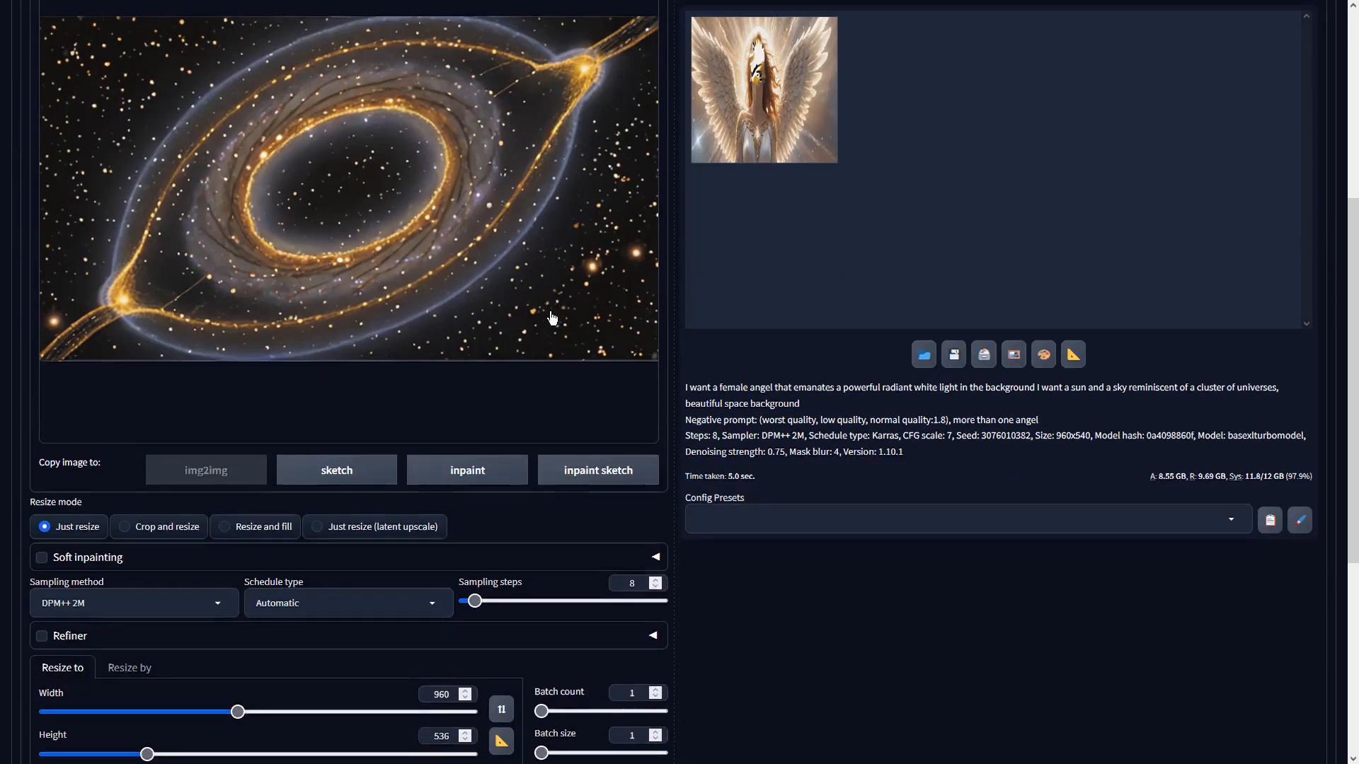
scroll(552, 318, "down", 3)
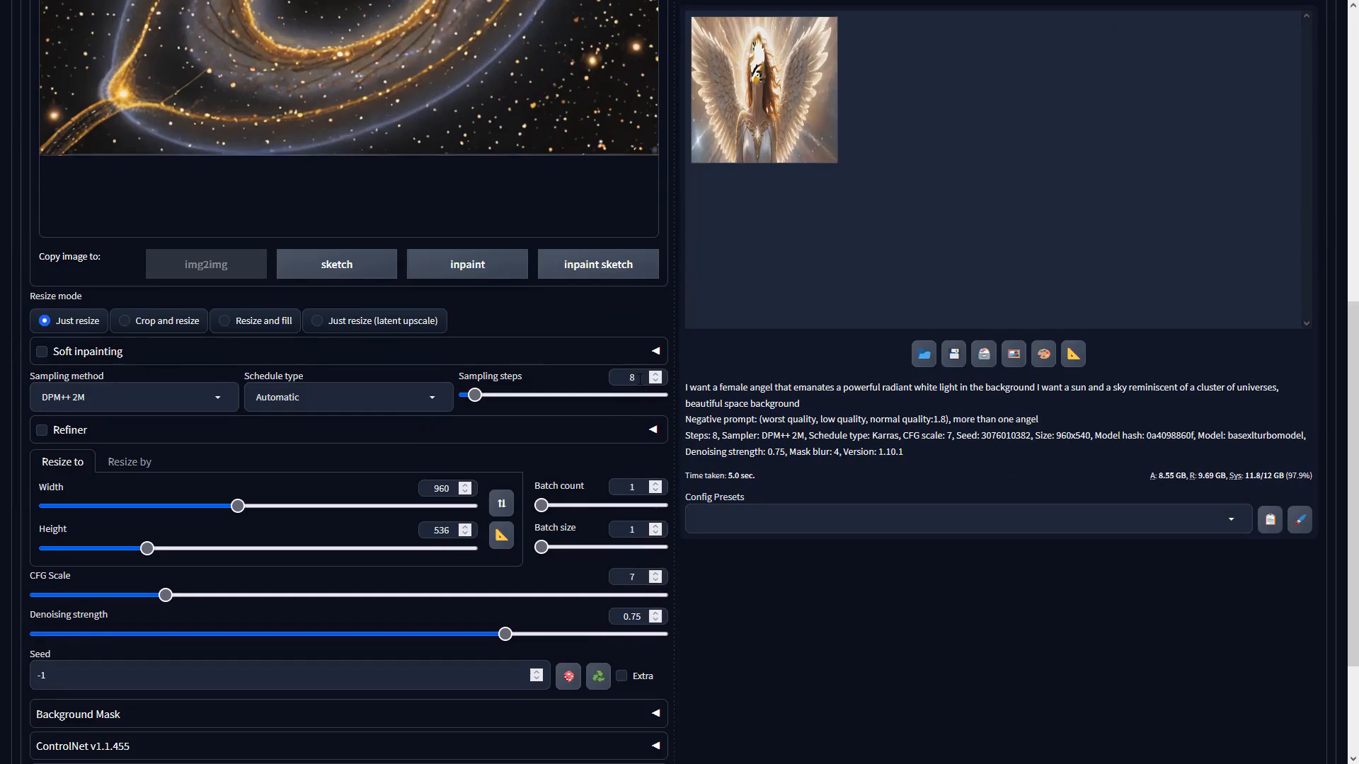
double_click(632, 577)
type("2")
left_click(157, 398)
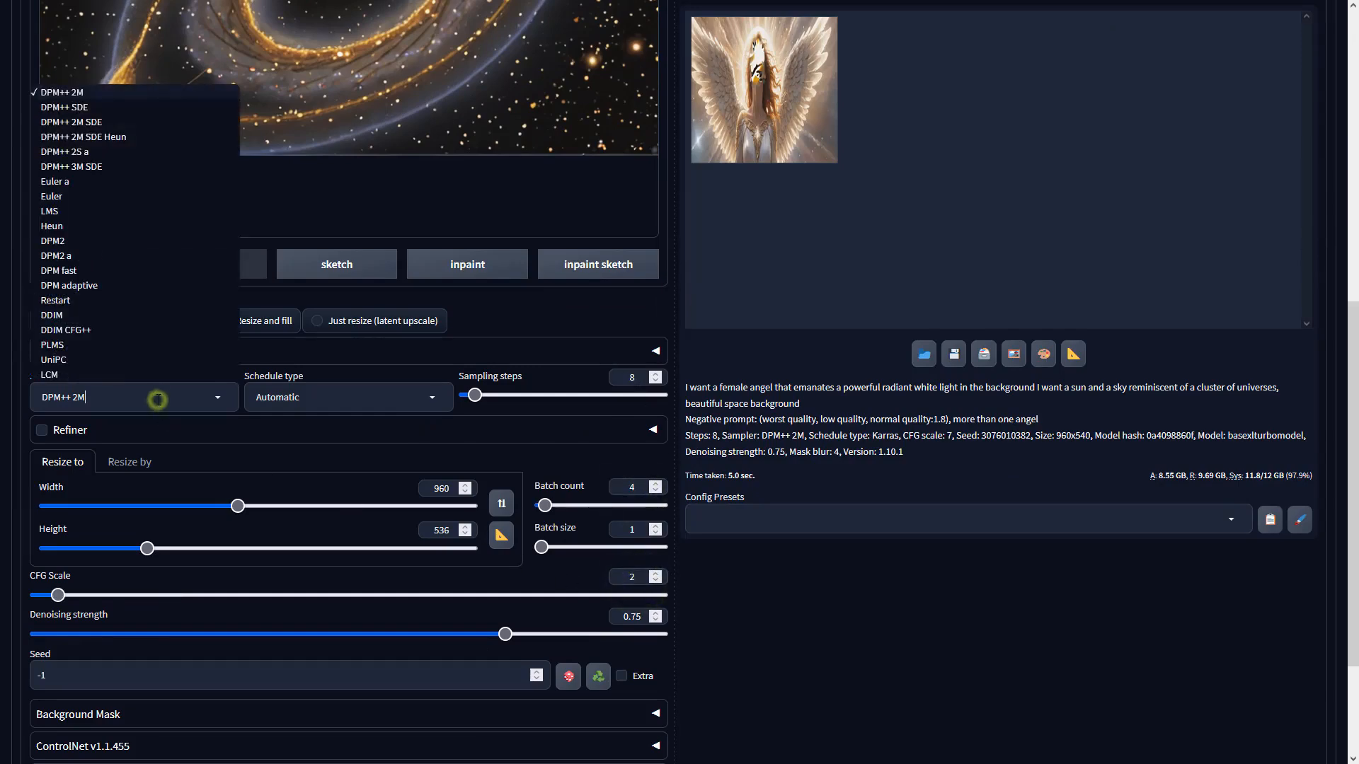
left_click(70, 116)
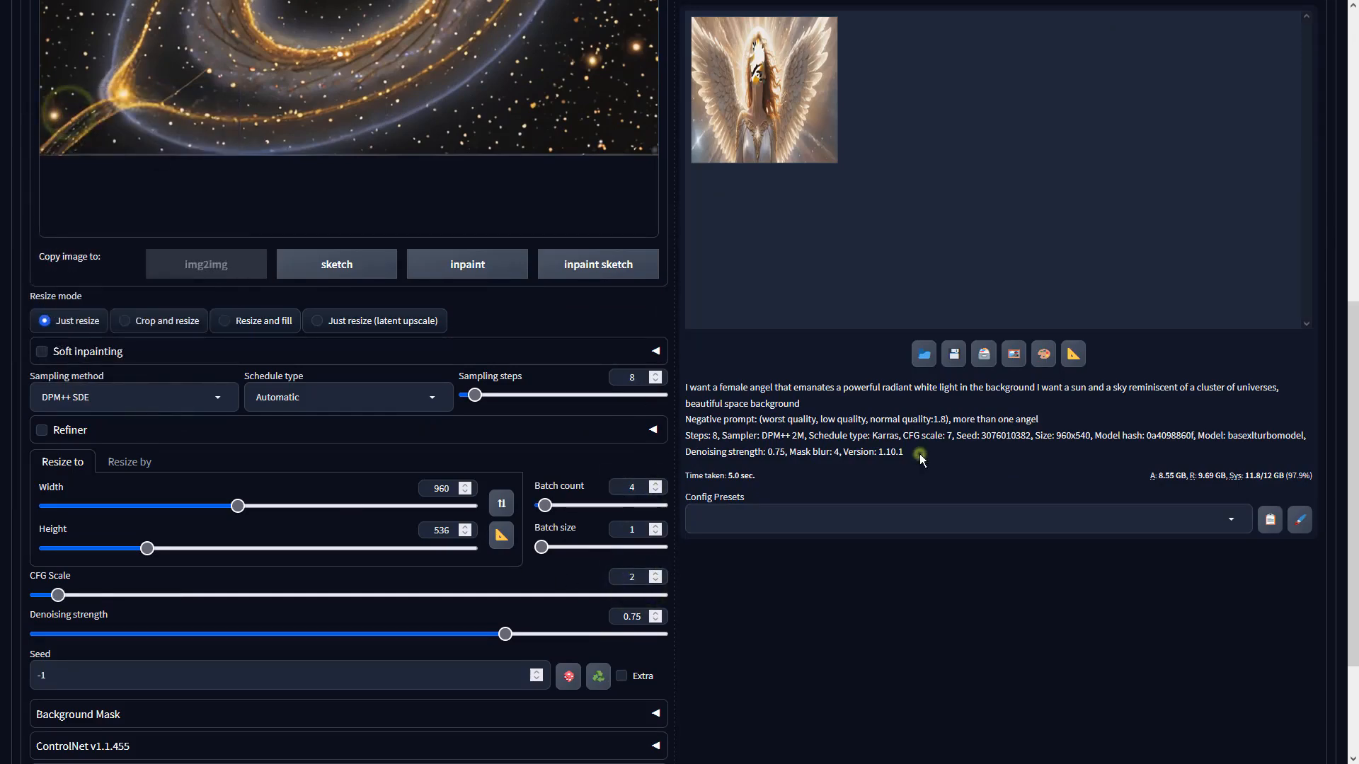
Generate the img2img batch and browse the results at full size, ending on the blue spiral galaxy
scroll(920, 453, "up", 8)
left_click(1245, 141)
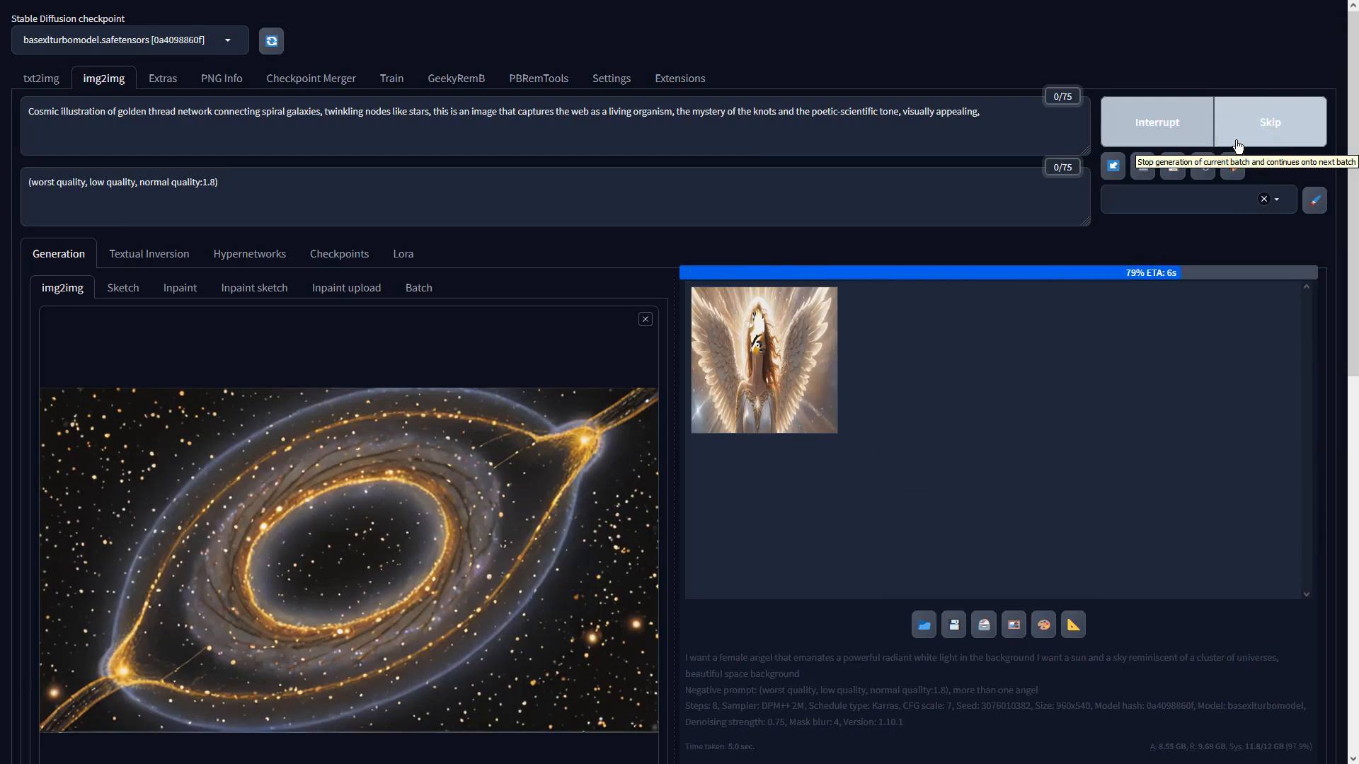
left_click(910, 440)
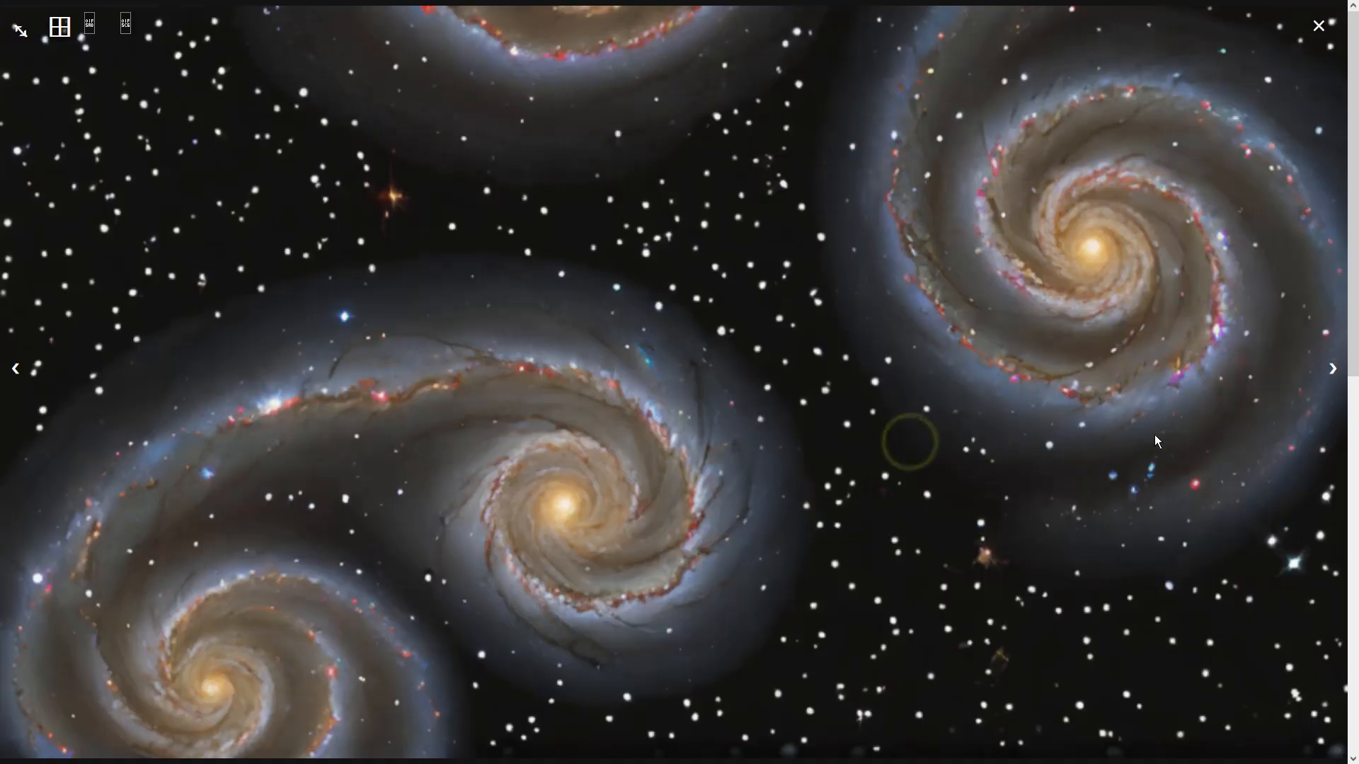
left_click(1329, 366)
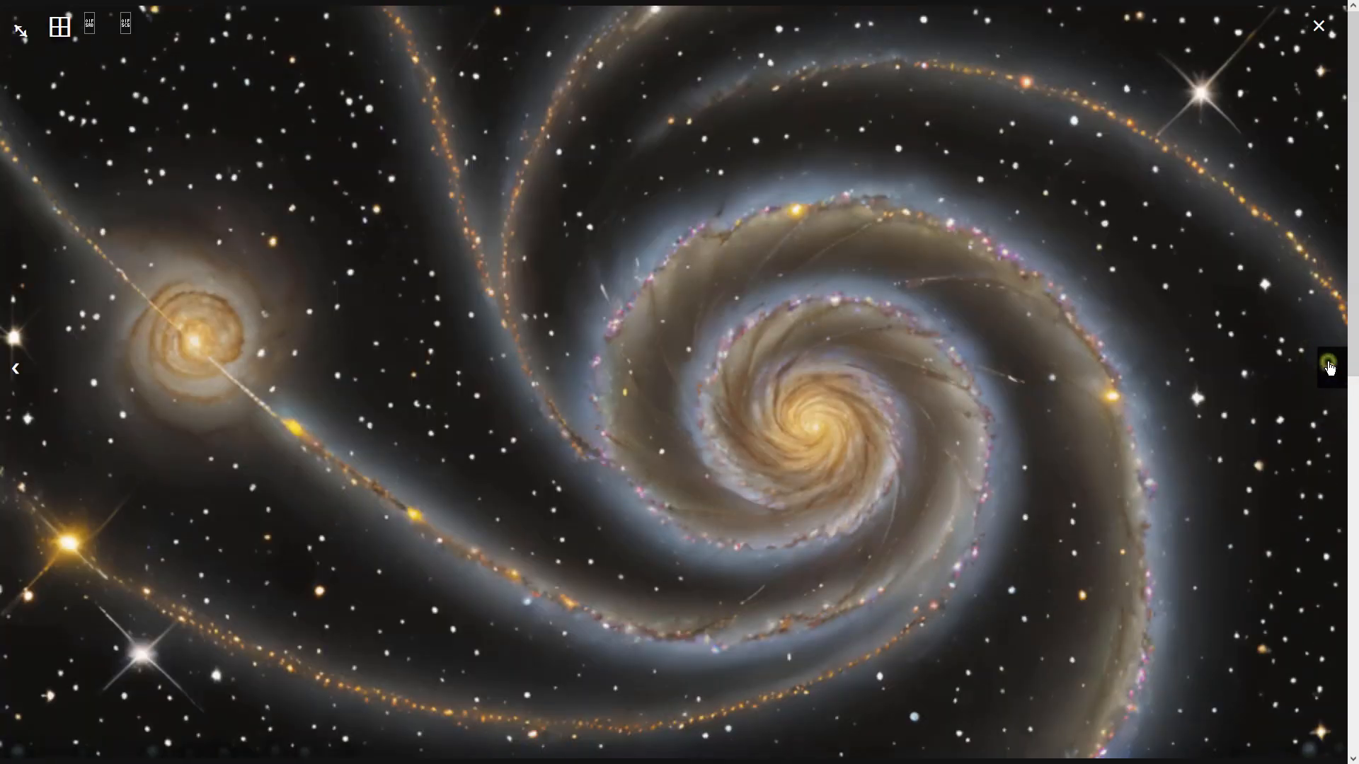
left_click(1329, 366)
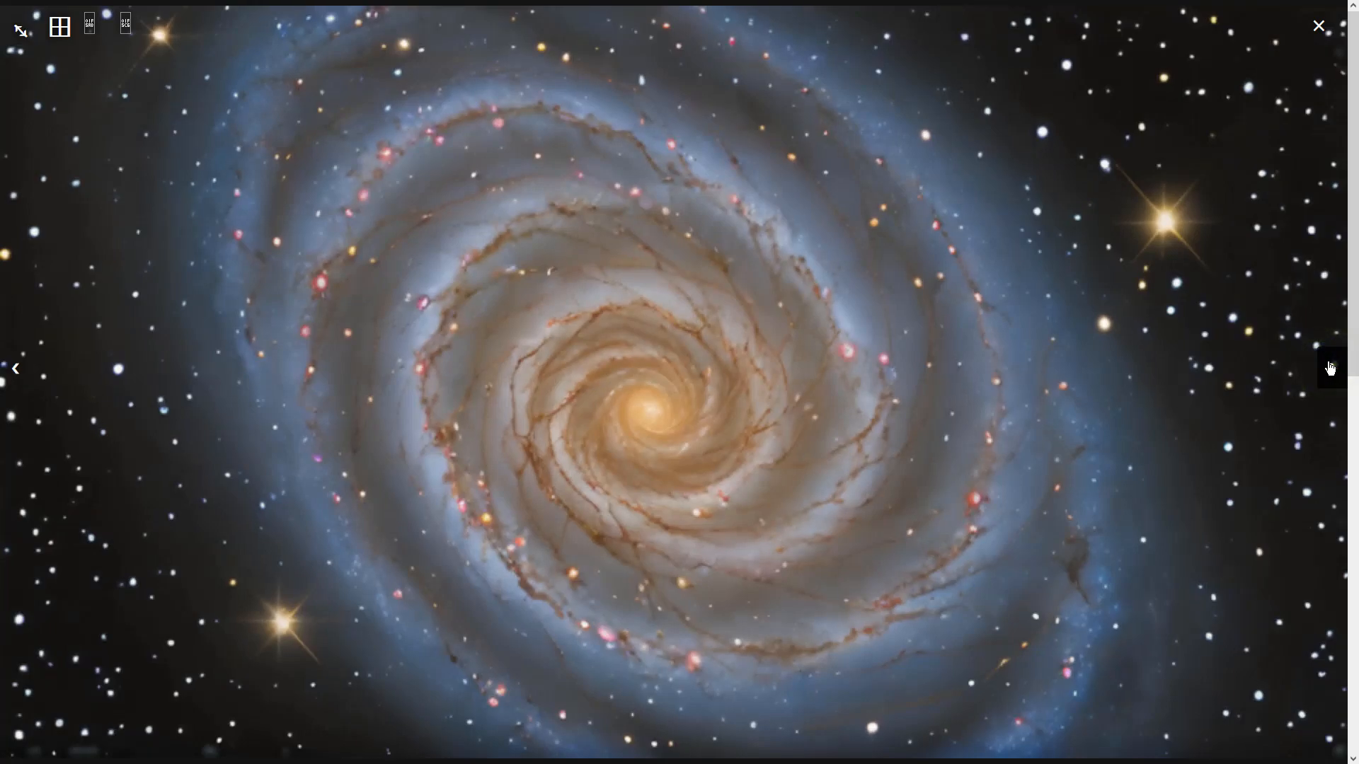
left_click(1329, 367)
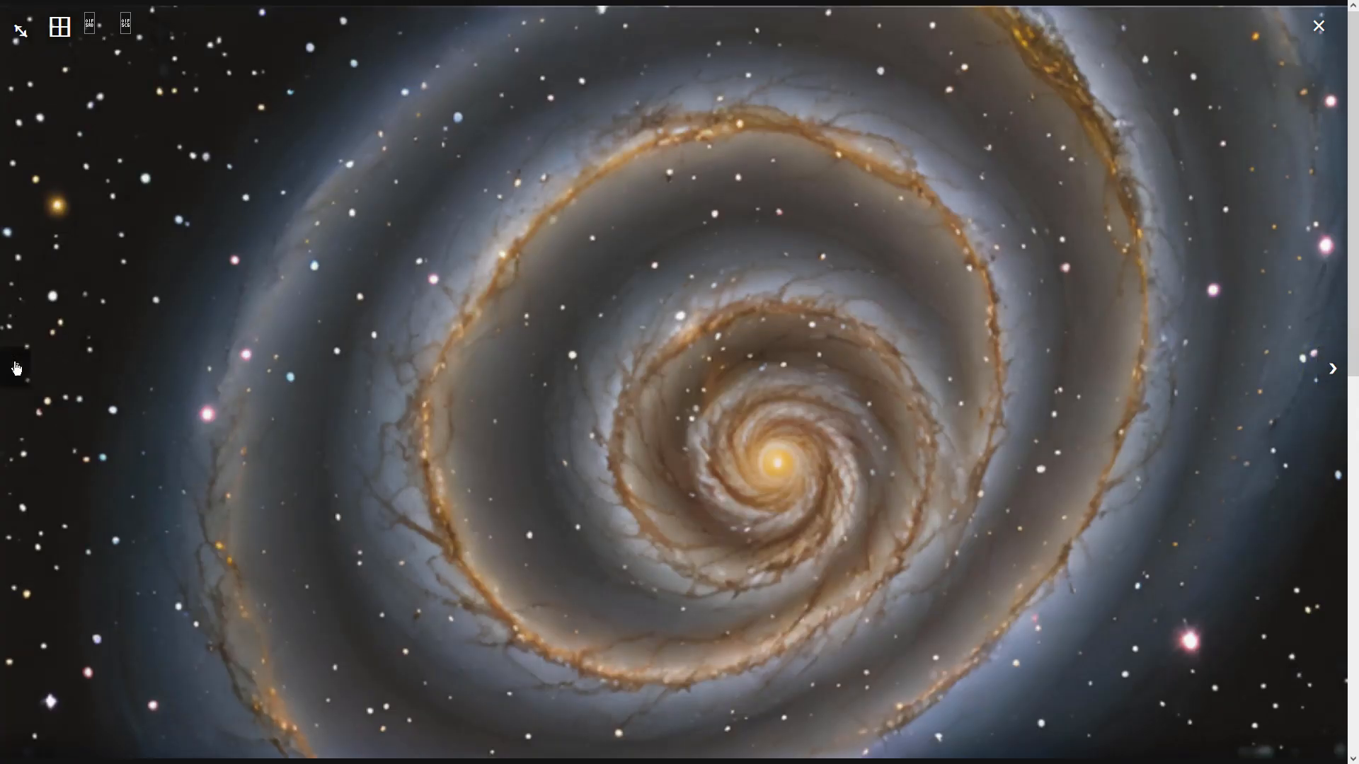
left_click(16, 368)
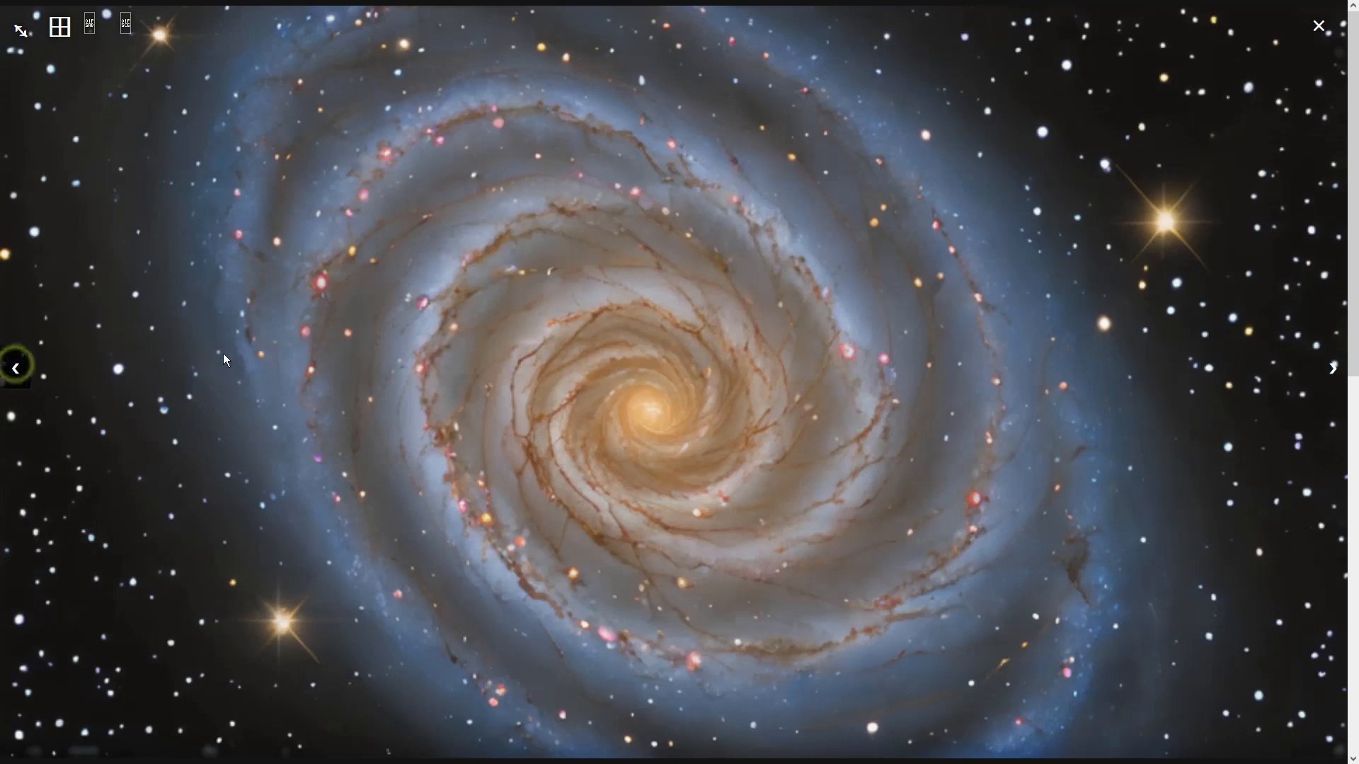
left_click(1015, 358)
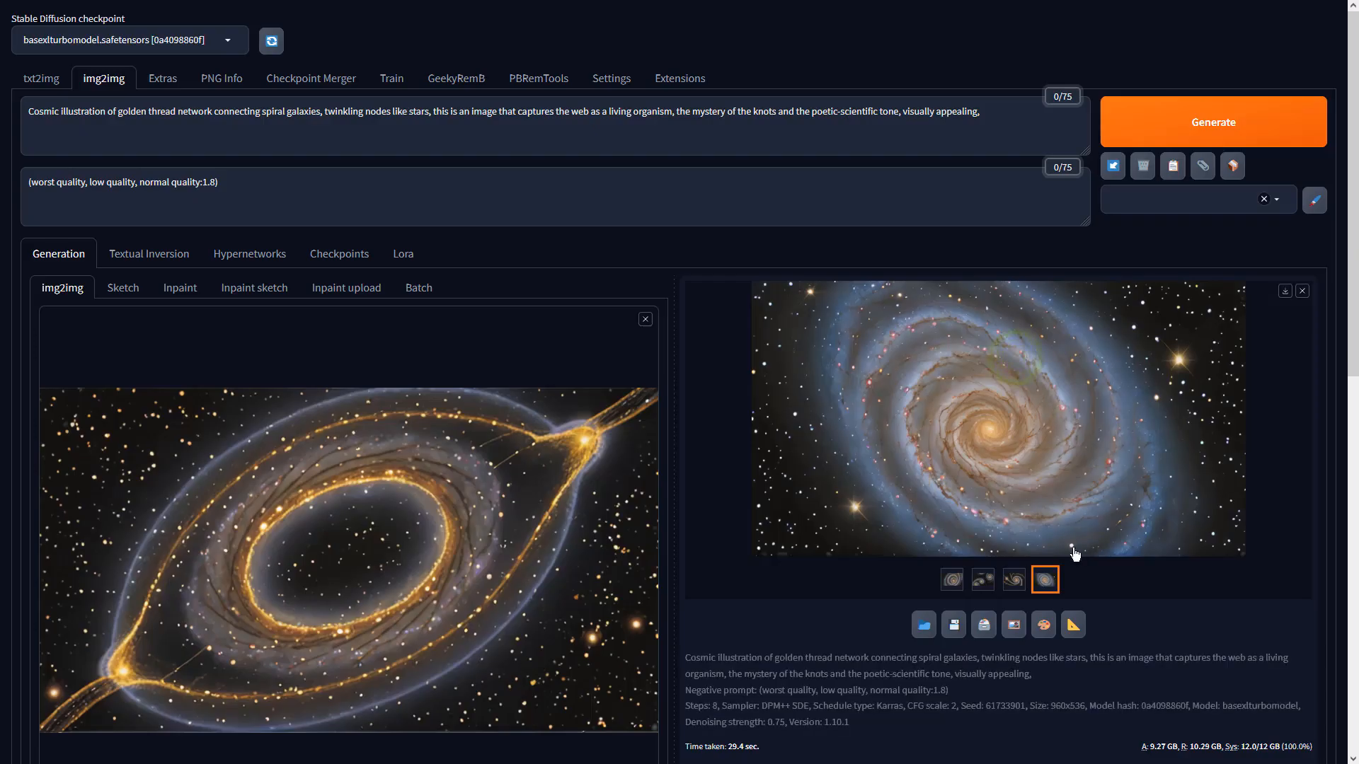
Send the blue spiral galaxy to Extras and set upscaler 1 to 4x-UltraSharp with resize 1
left_click(1074, 624)
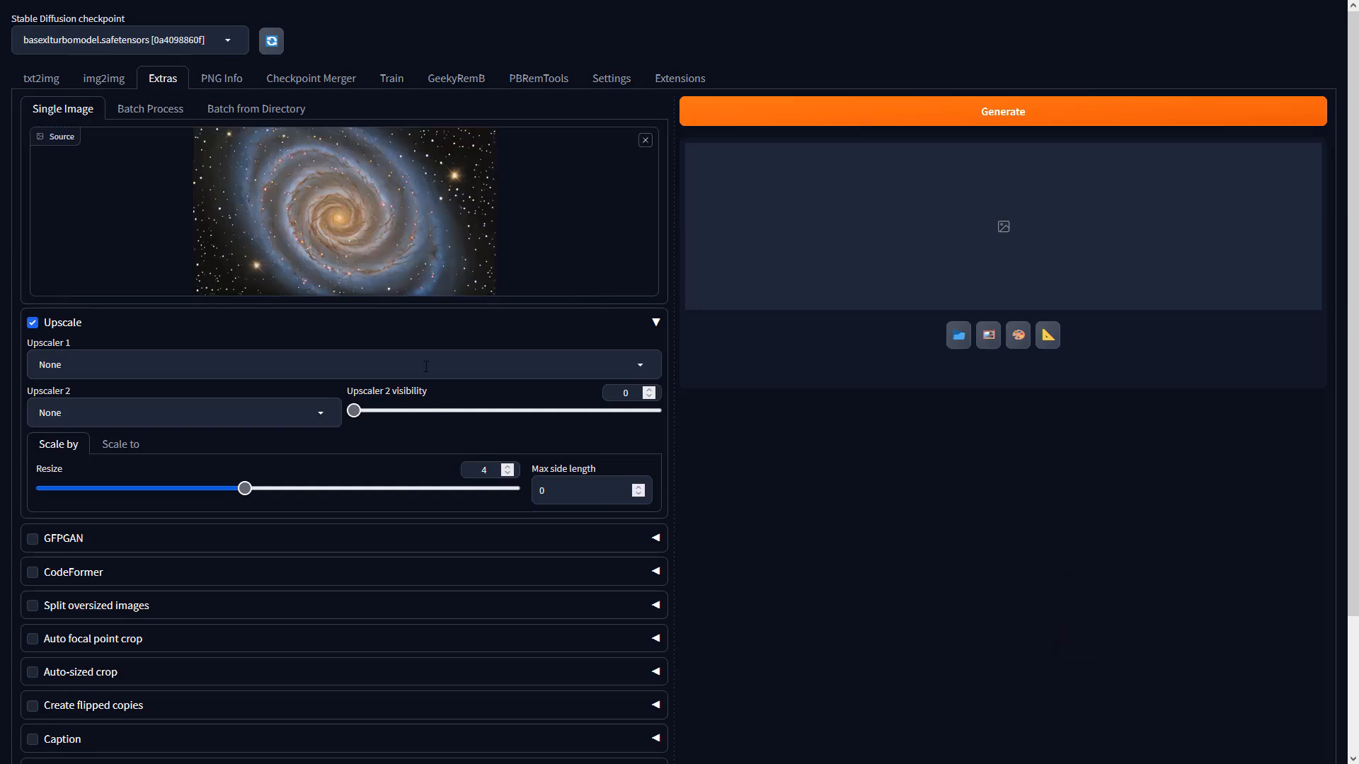
left_click(422, 362)
left_click(329, 431)
type("1")
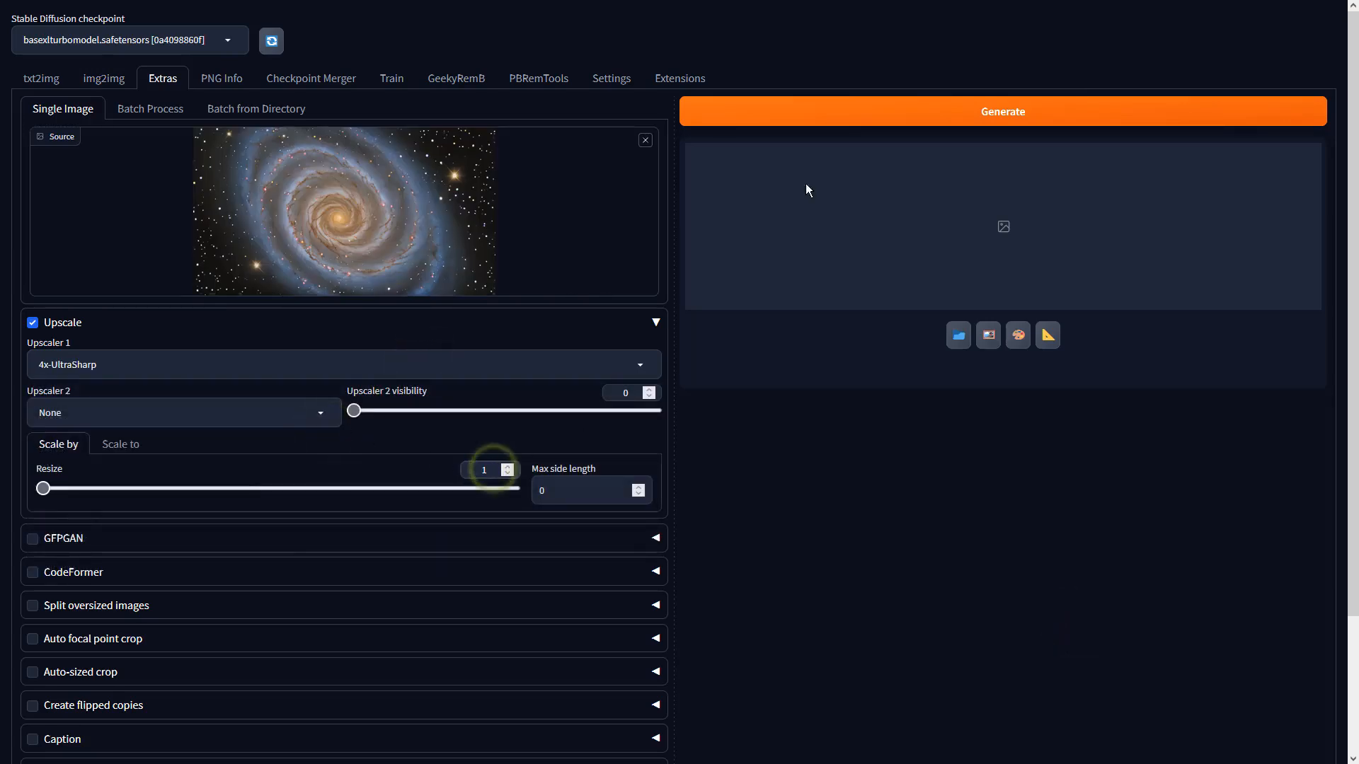
Run the upscale on the blue spiral galaxy and open the resulting image at full size
left_click(833, 112)
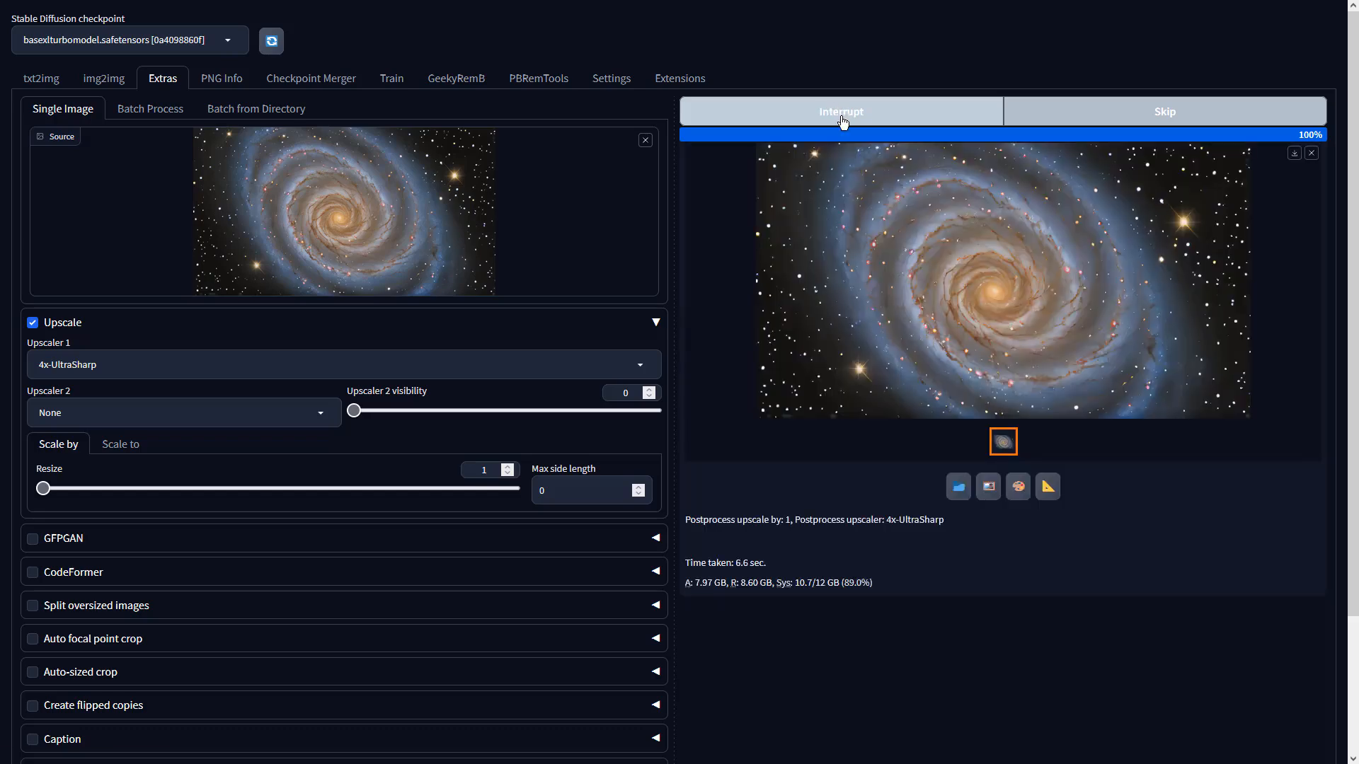
left_click(1008, 217)
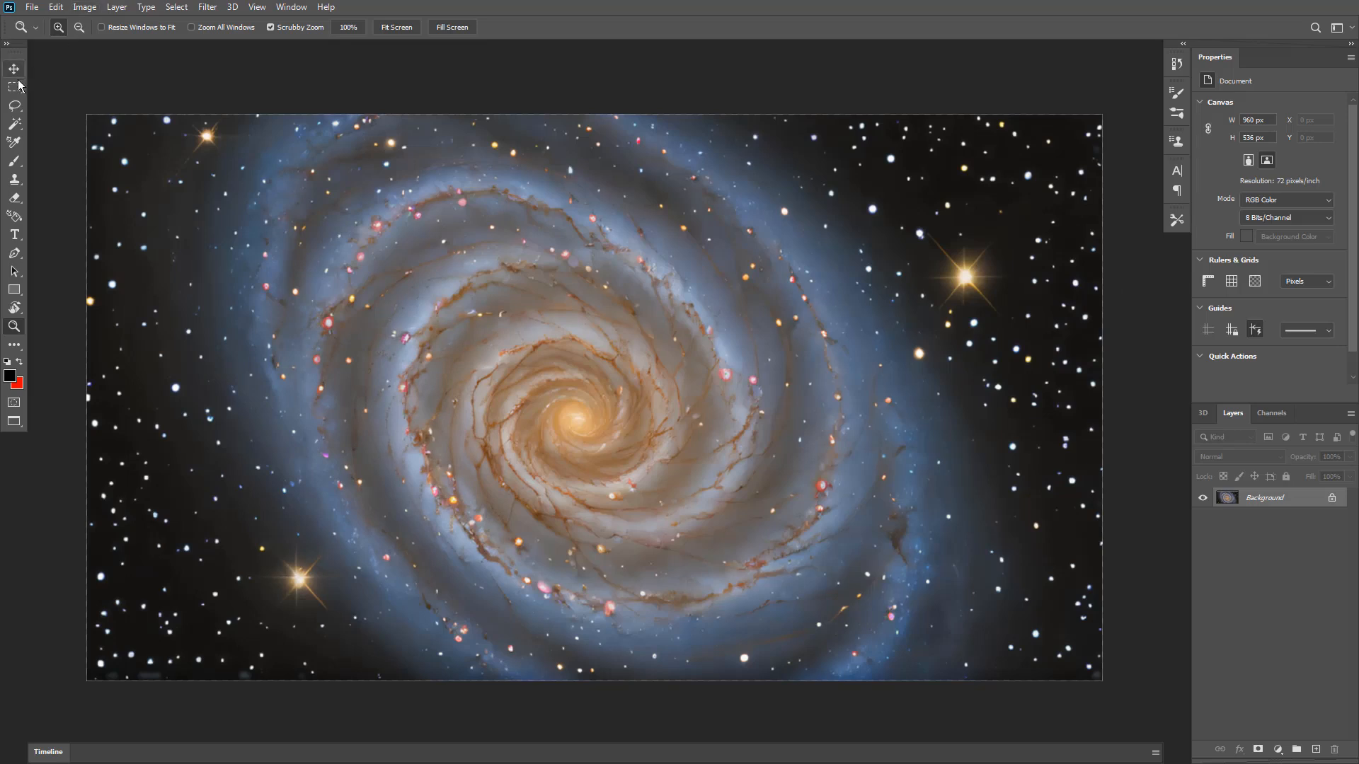
In Photoshop, apply a Vibrance adjustment to the upscaled galaxy image with vibrance +76 and saturation +30
left_click(16, 85)
left_click(85, 8)
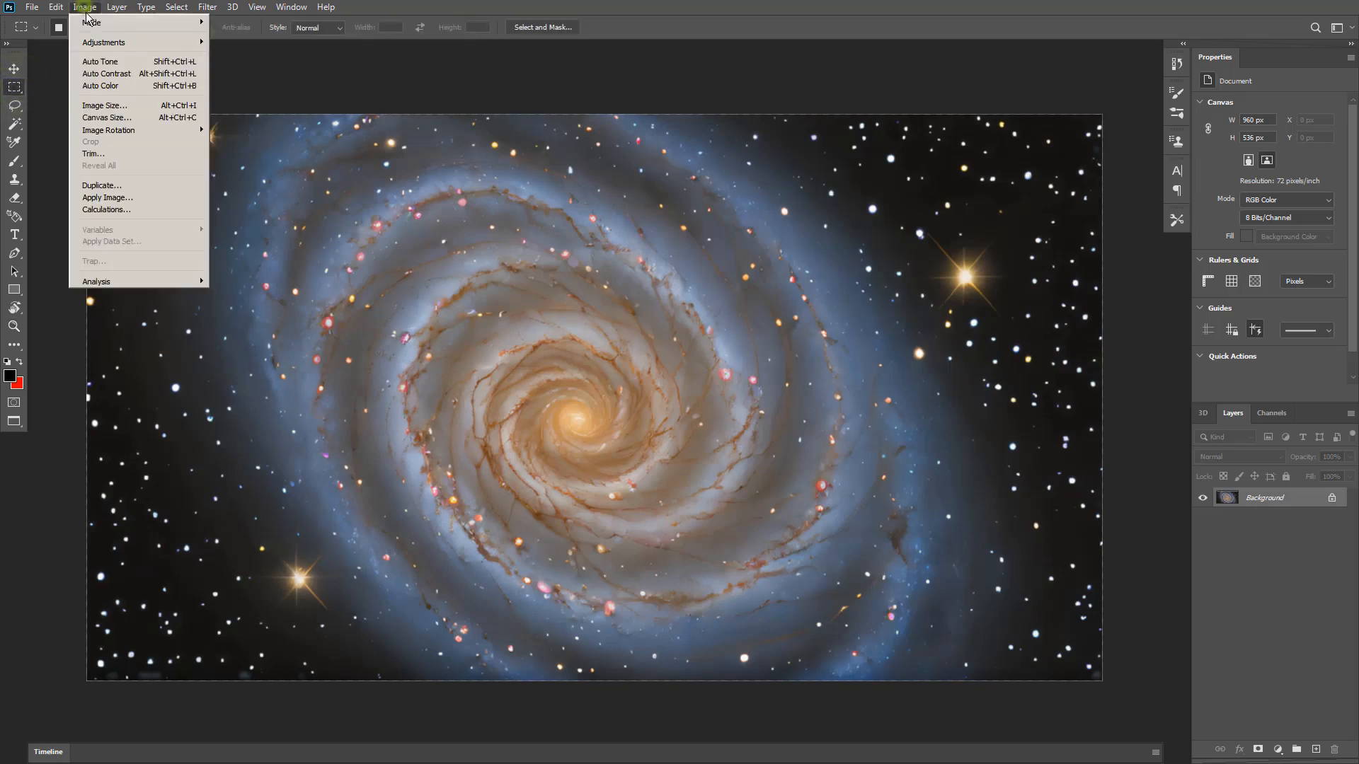
mouse_move(170, 41)
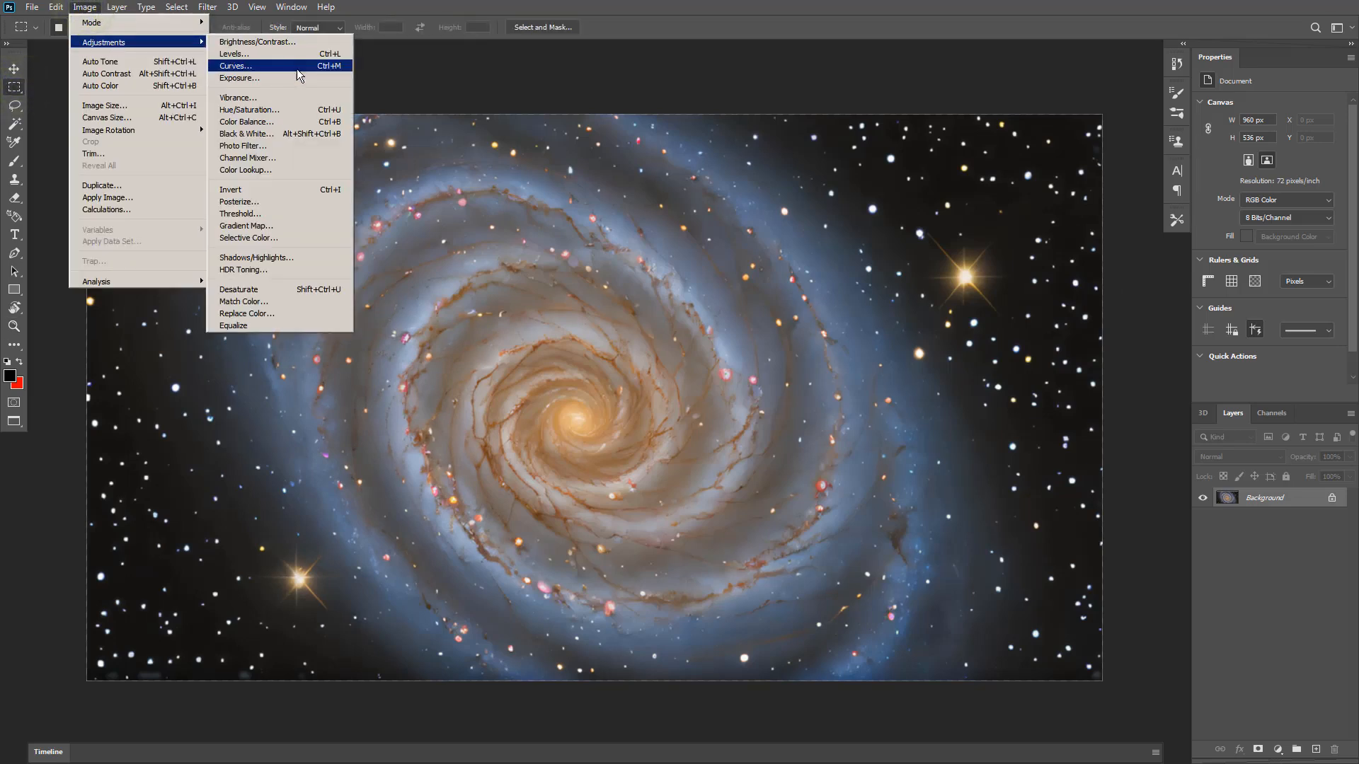
left_click(308, 104)
left_click_drag(839, 244, 822, 285)
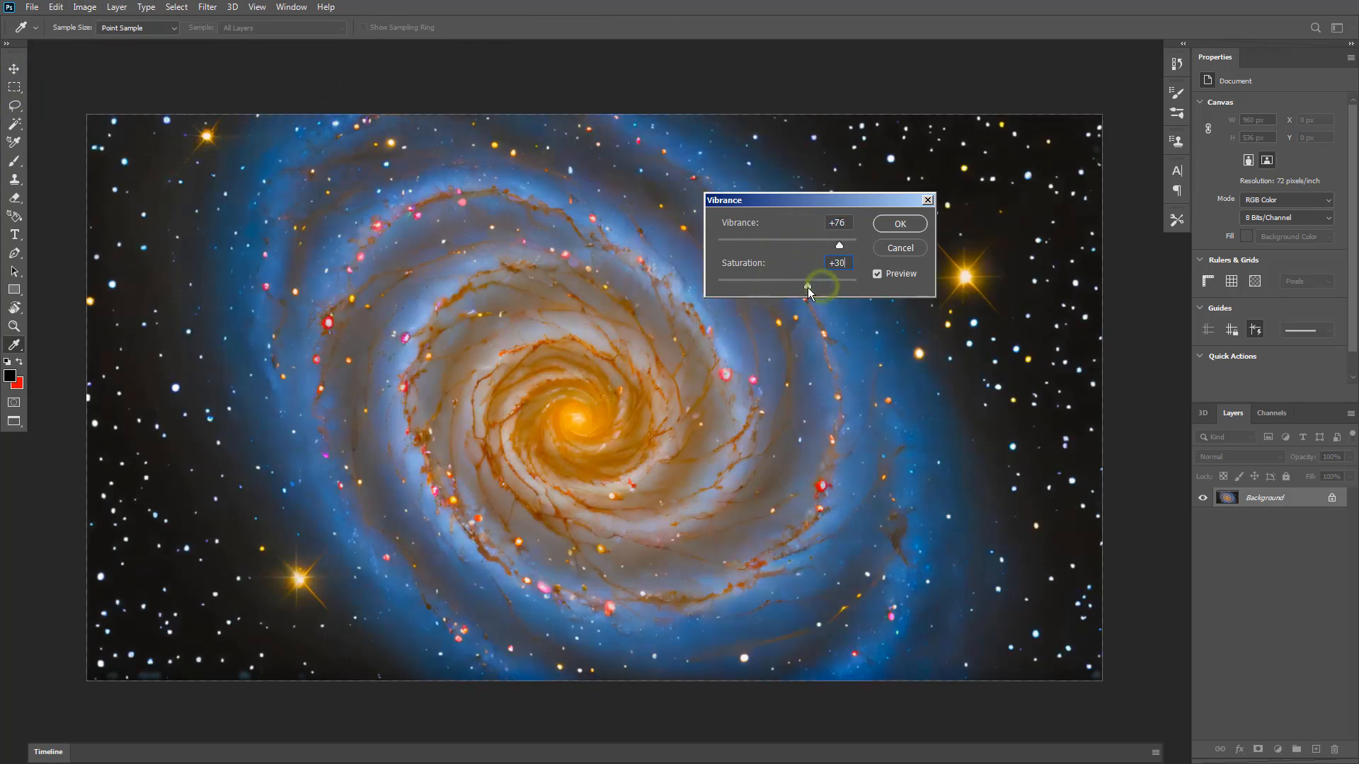
left_click(896, 223)
Apply the automatic corrections Auto Color, Auto Contrast and Auto Tone to the galaxy image
left_click(79, 7)
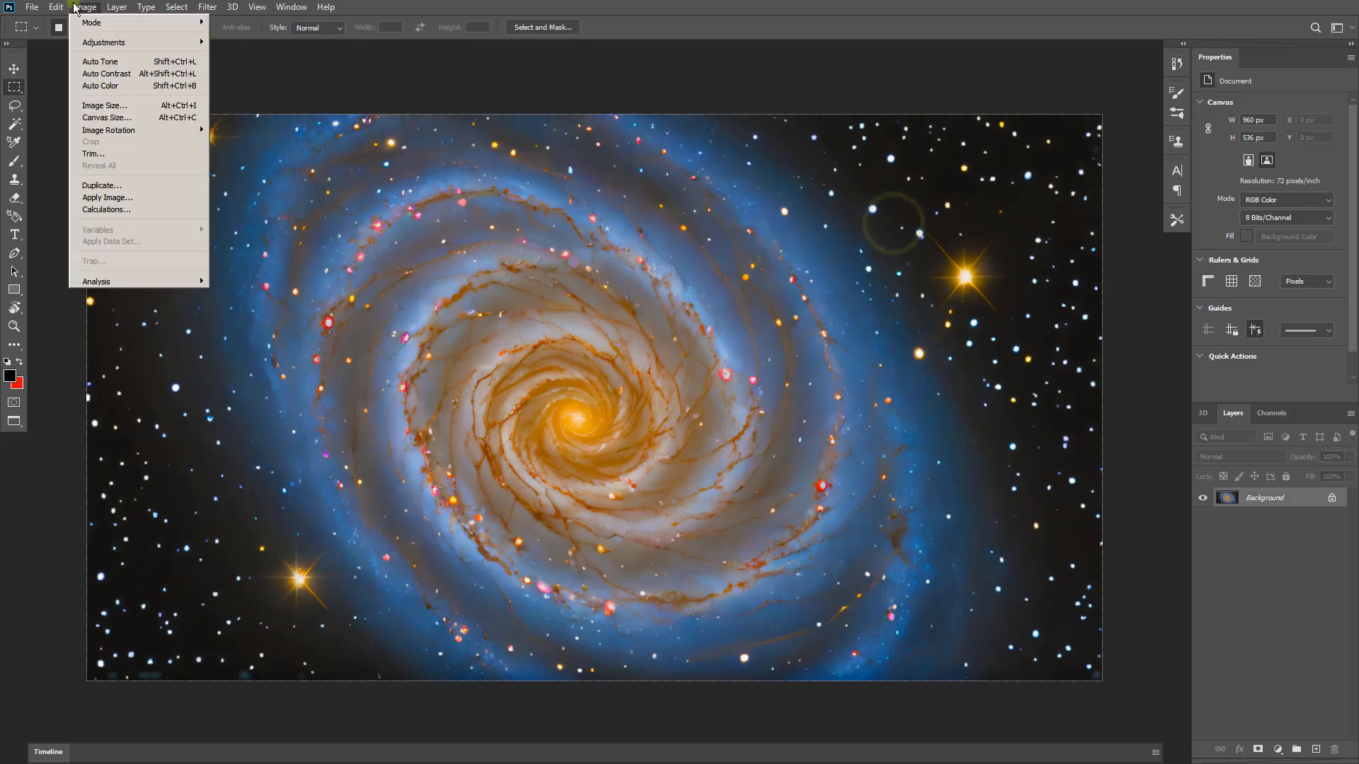
left_click(104, 85)
key("alt+e")
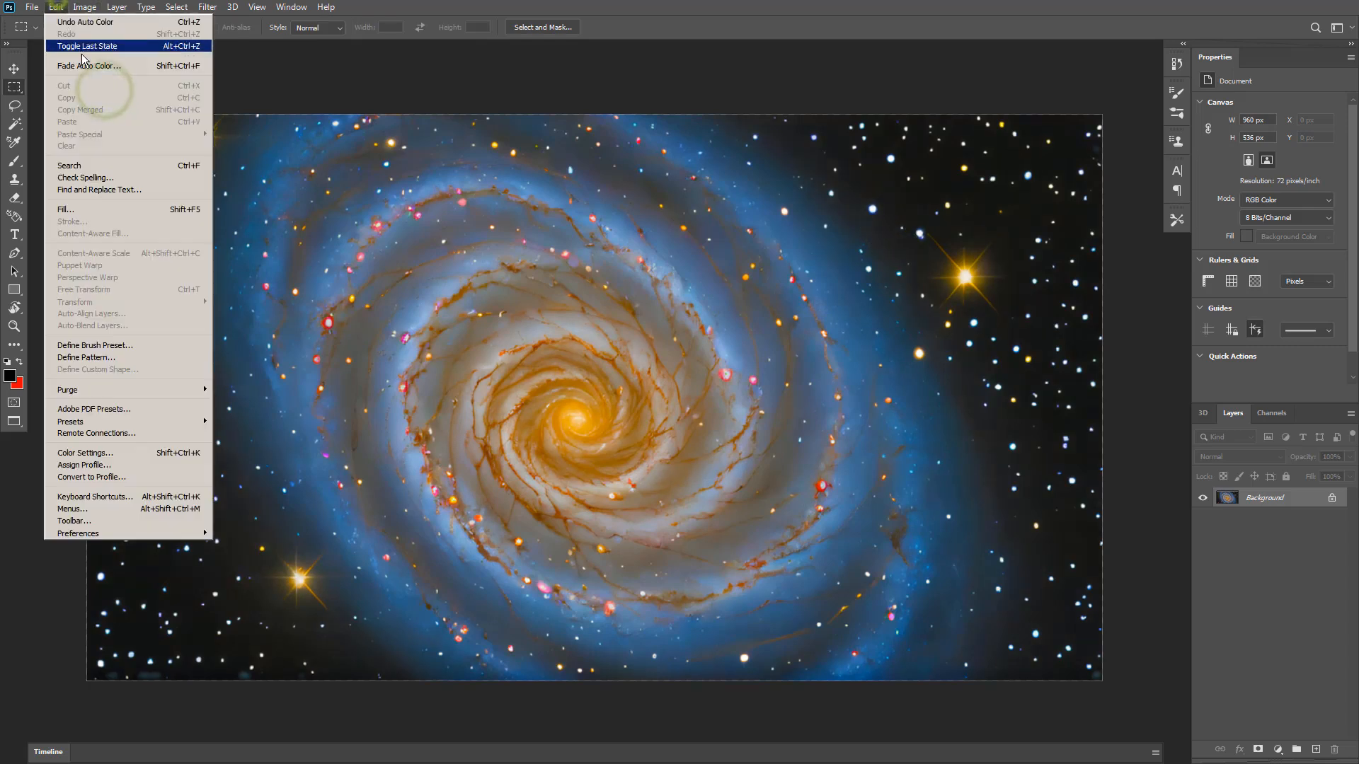
left_click(84, 7)
left_click(98, 73)
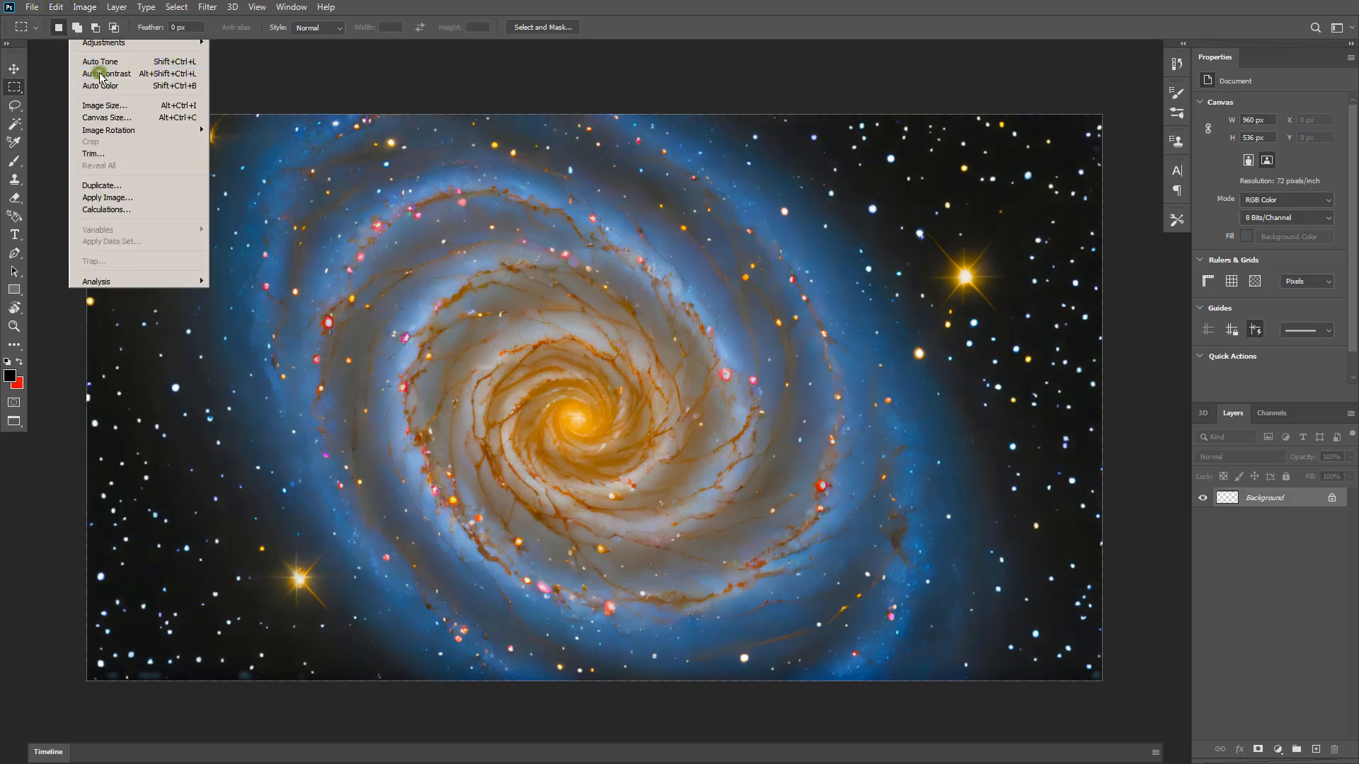
left_click(84, 7)
left_click(108, 63)
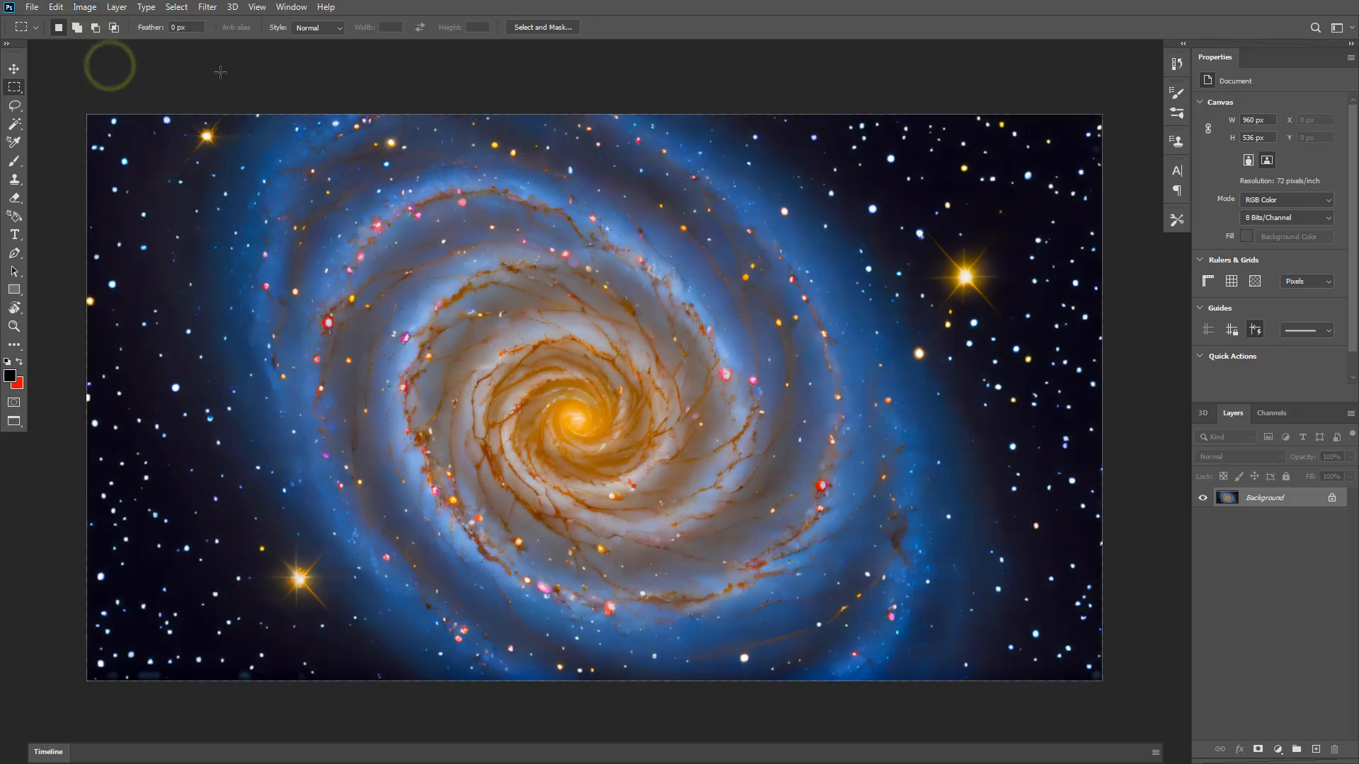
Apply a Levels adjustment that darkens the sky background and deepens the galaxy's shadows
left_click(84, 7)
mouse_move(106, 42)
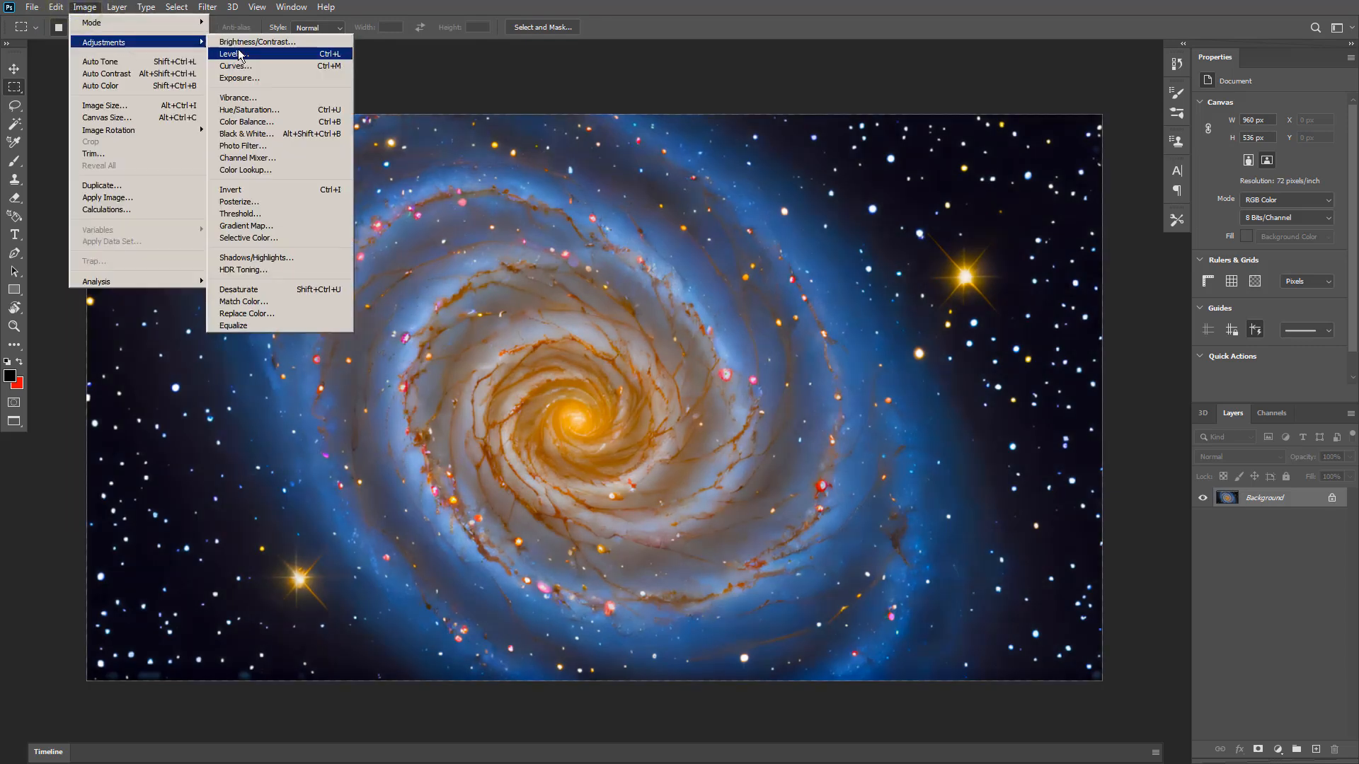
left_click(238, 53)
mouse_move(868, 310)
left_mouse_down()
mouse_move(893, 317)
mouse_move(875, 314)
left_mouse_up()
left_click(1014, 177)
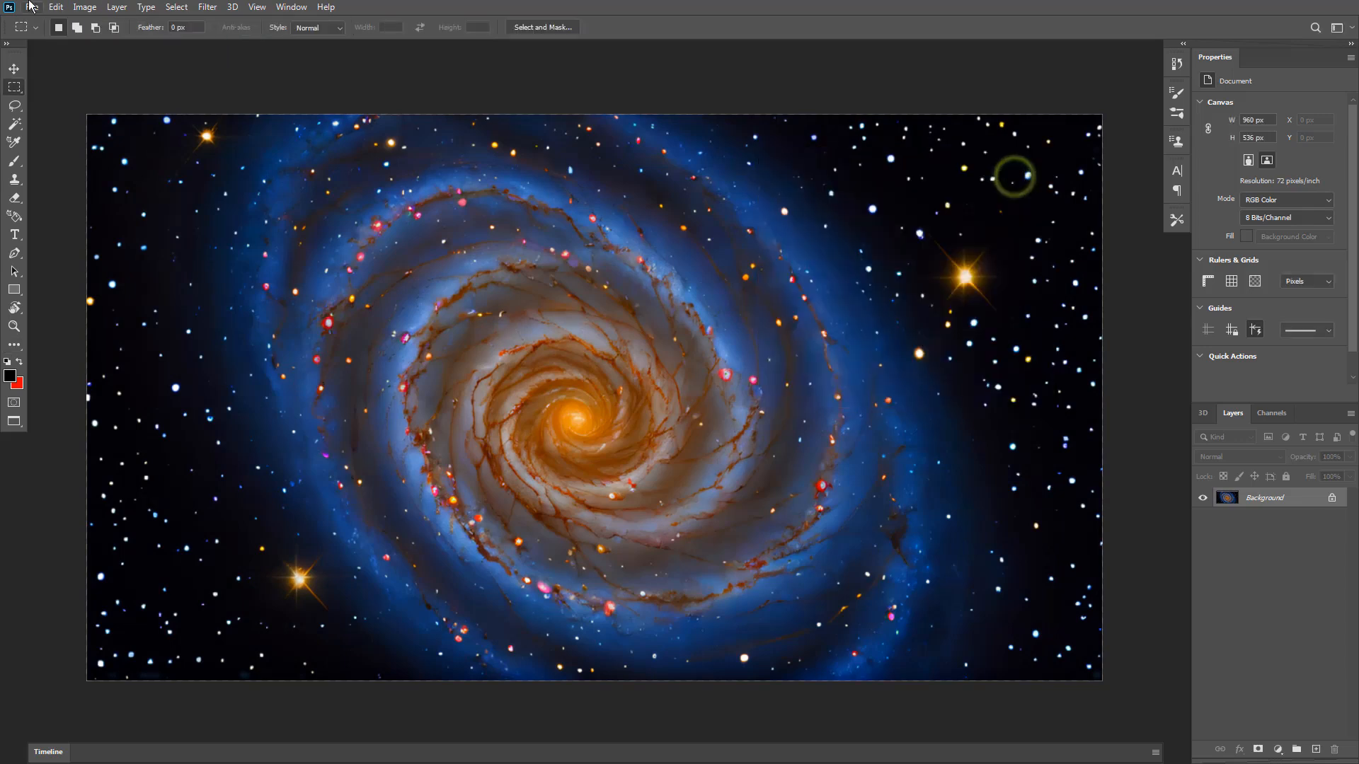
Apply a Brightness/Contrast adjustment to the galaxy image with brightness 54 and contrast 18
left_click(84, 8)
mouse_move(112, 43)
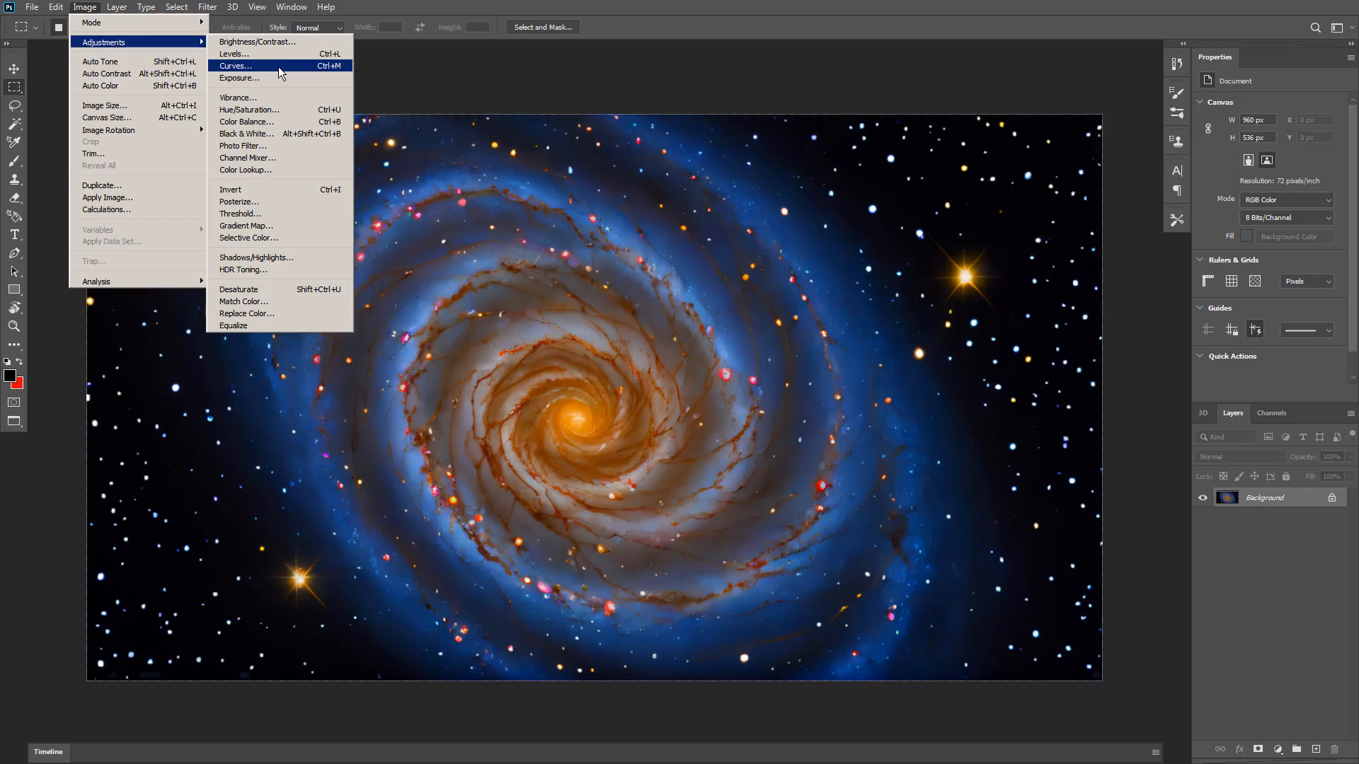
left_click(276, 42)
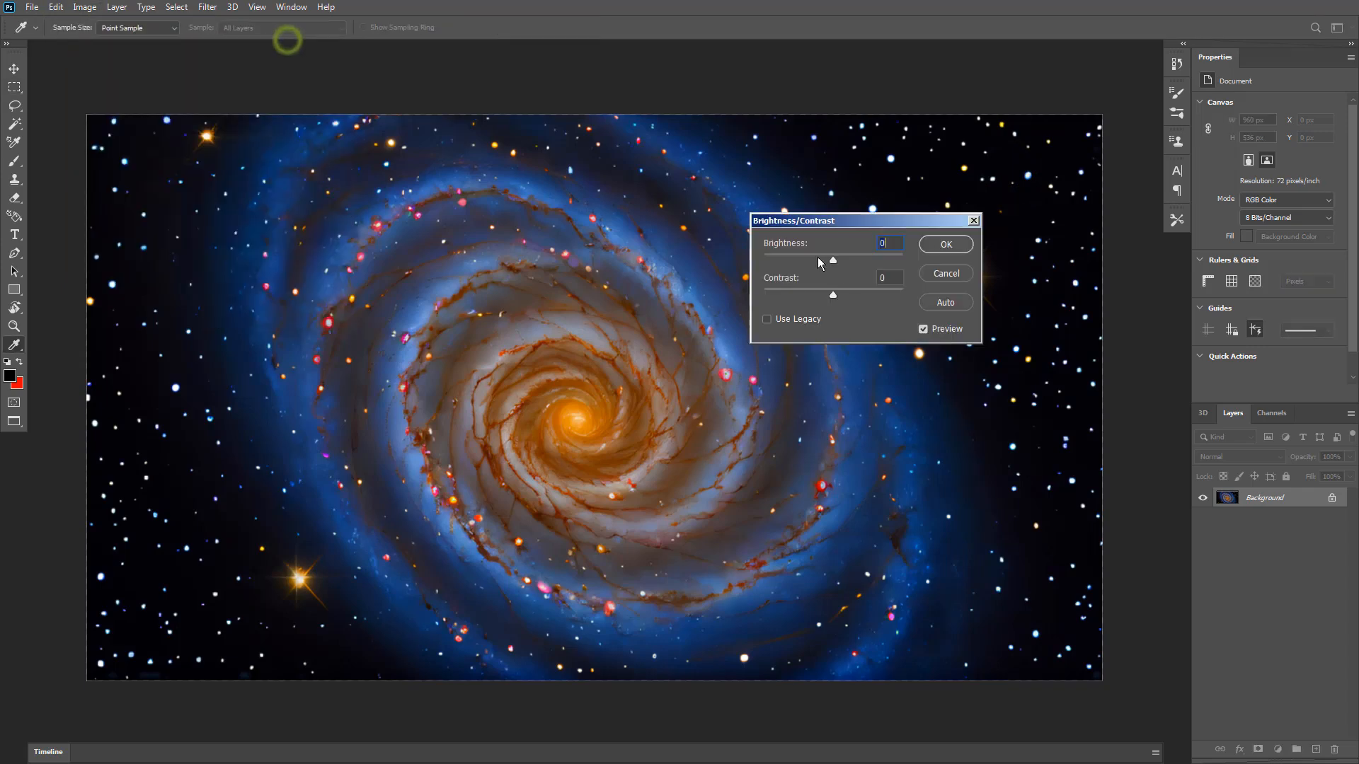
mouse_move(853, 261)
left_mouse_down()
mouse_move(838, 296)
mouse_move(863, 261)
left_mouse_up()
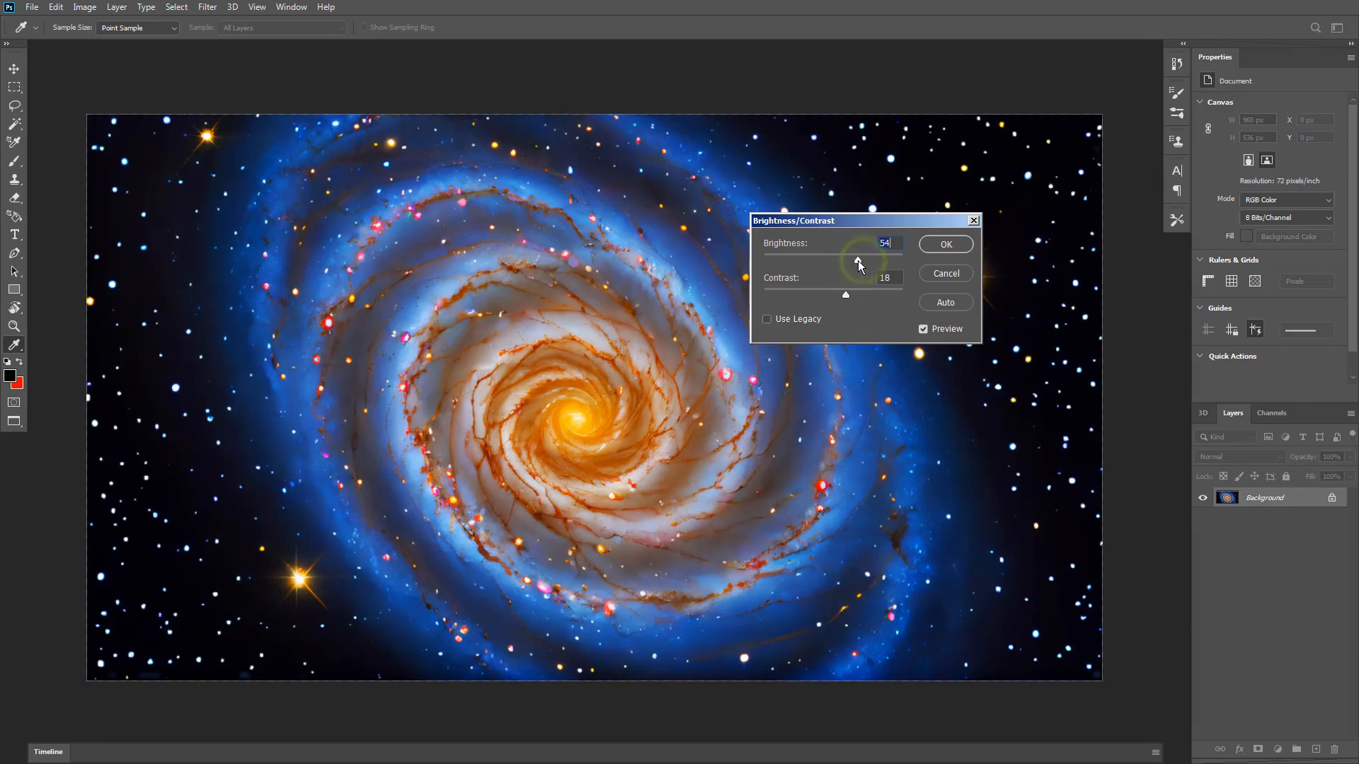
left_click(946, 242)
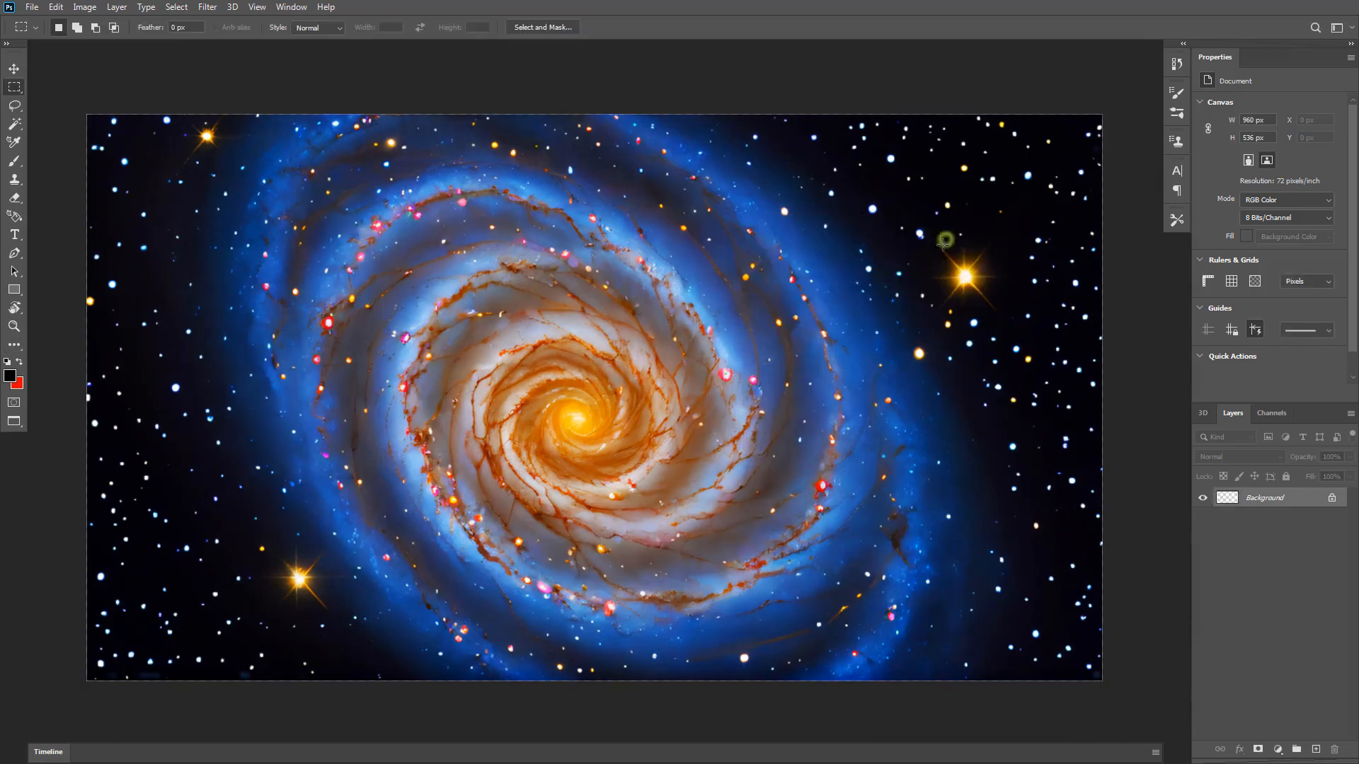
Compare the original 00000.png snapshot with the Brightness/Contrast state in the image history, ending on the edited version
left_click(1176, 64)
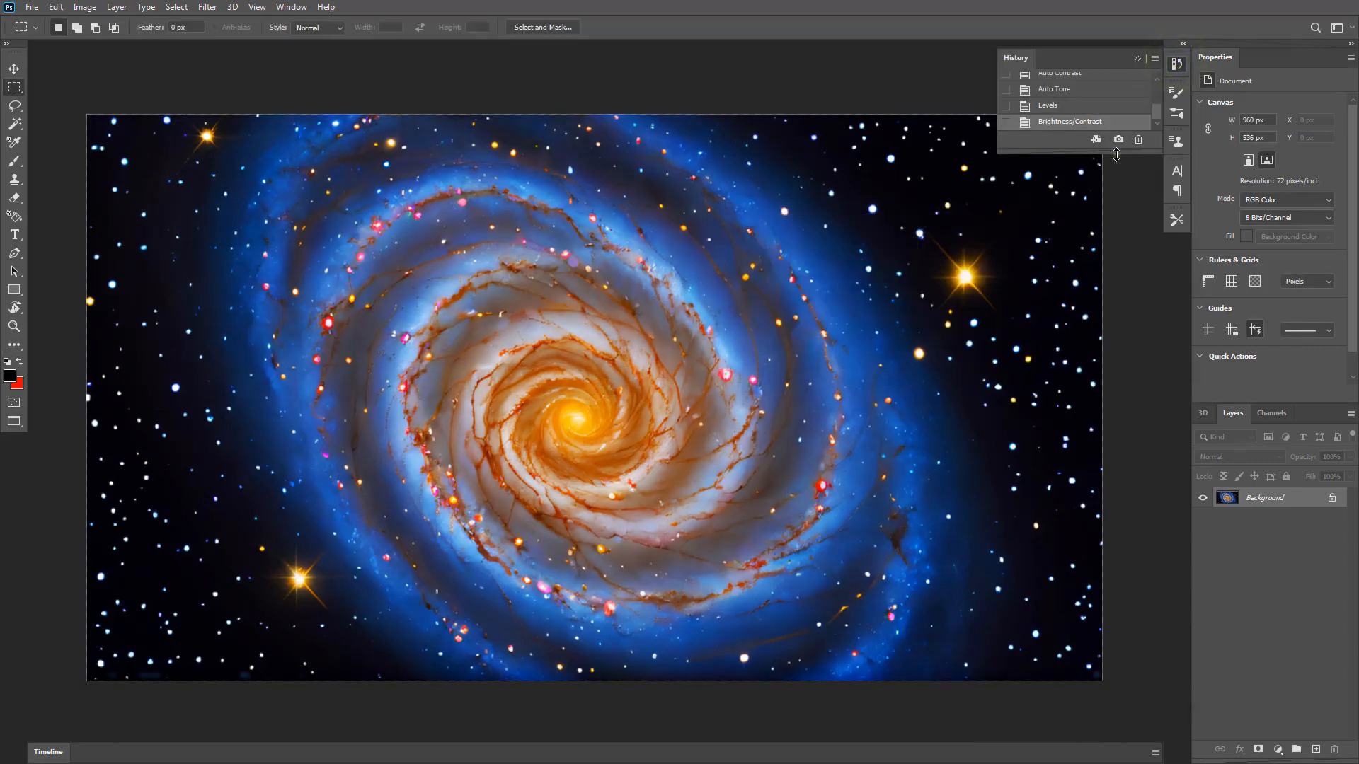
left_click_drag(1116, 155, 1116, 235)
left_click(1080, 82)
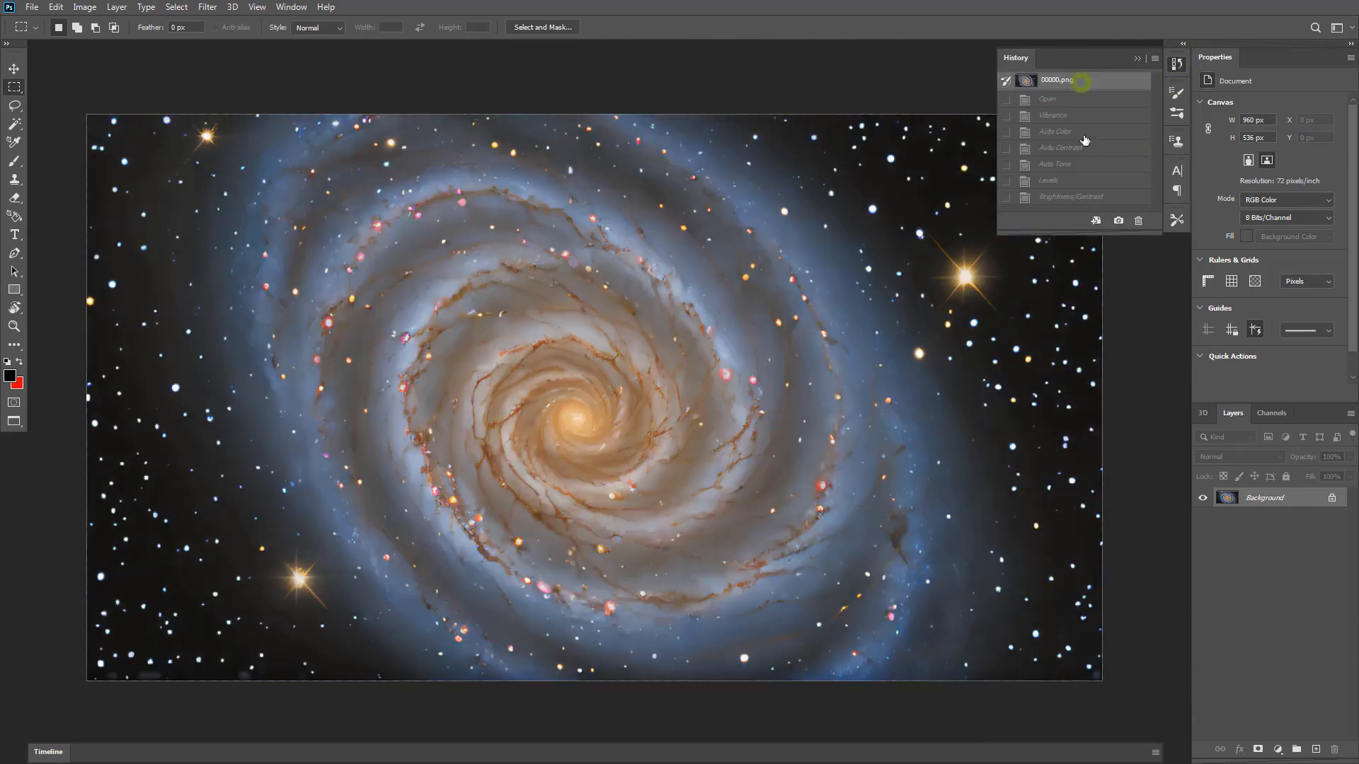
left_click(1082, 197)
left_click(1089, 80)
left_click(1084, 197)
left_click(1090, 80)
left_click(1096, 196)
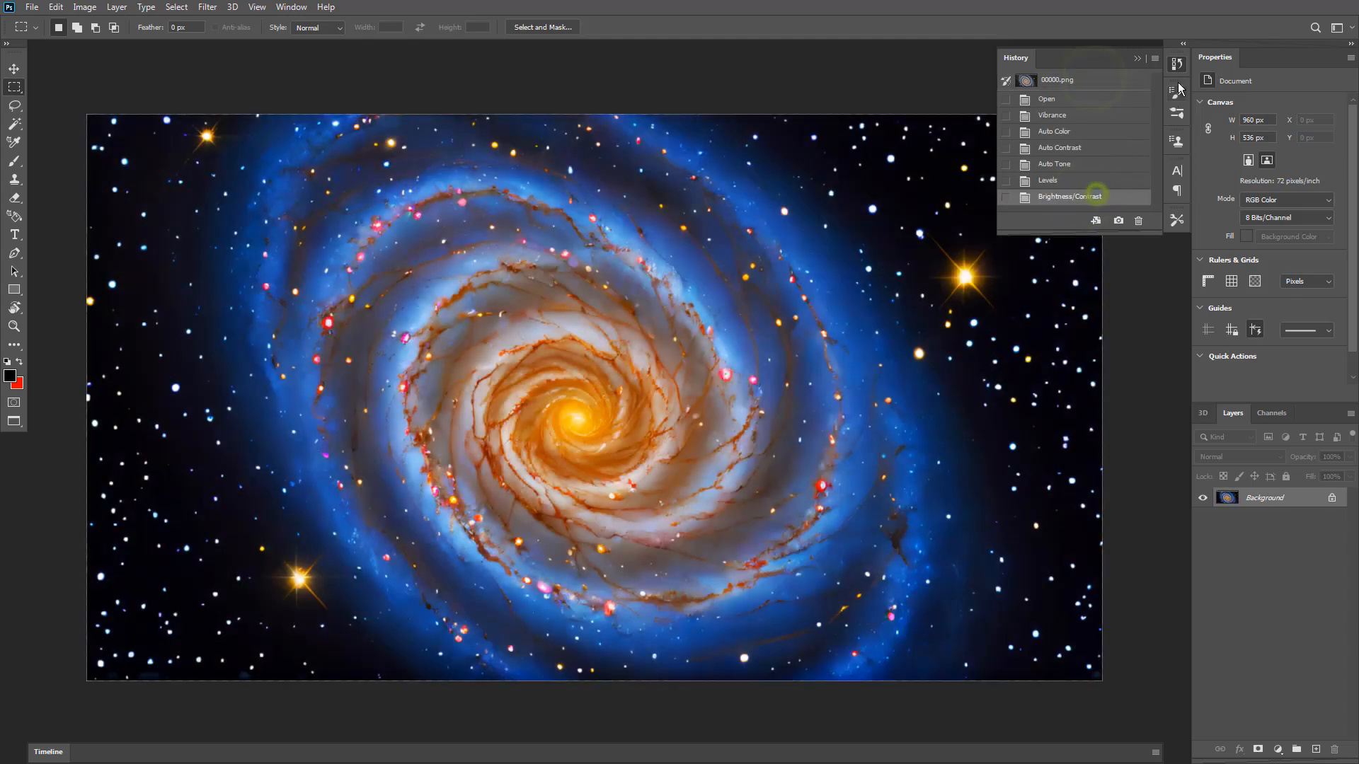
left_click(1176, 63)
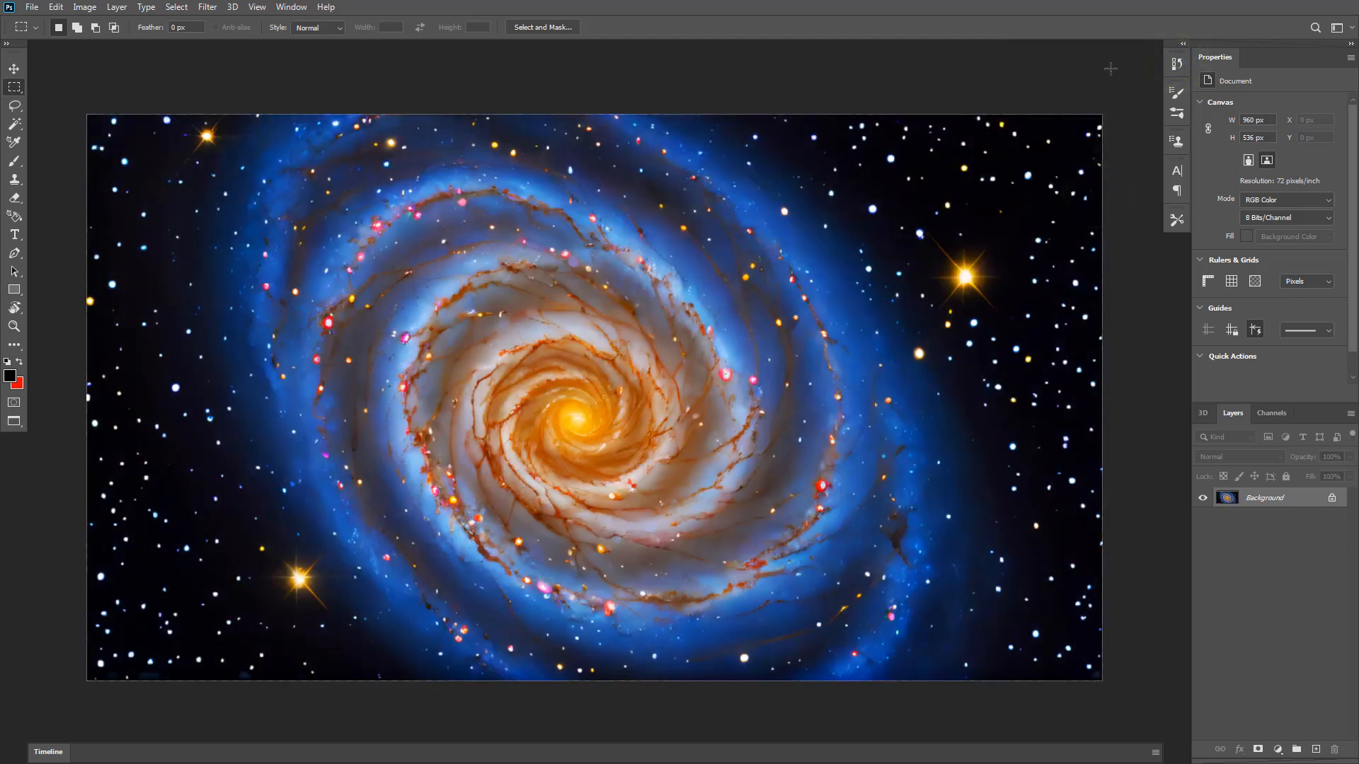